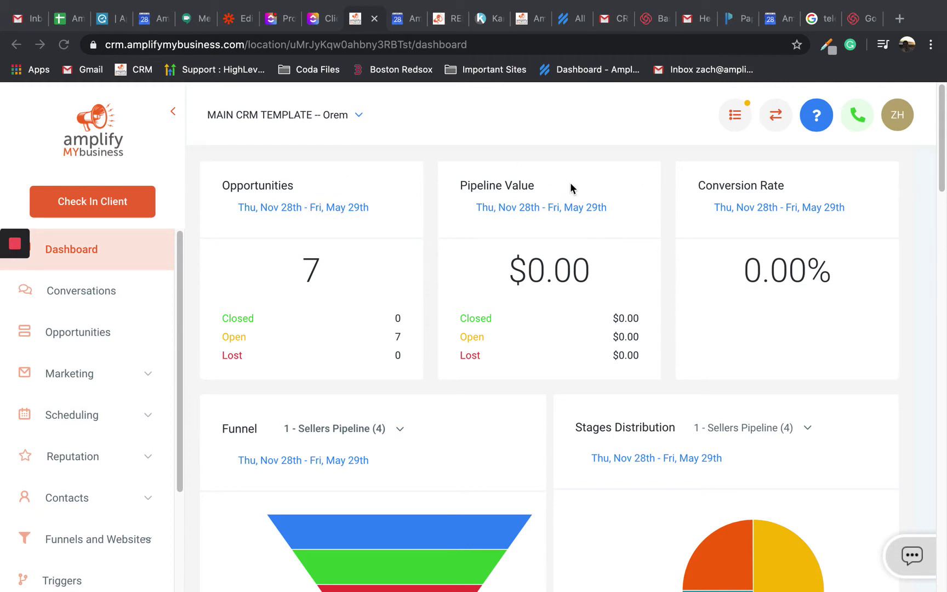
# Scroll through the dashboard report cards and check the Tasks card's user and status filters
pyautogui.scroll(-1, 369, 205)
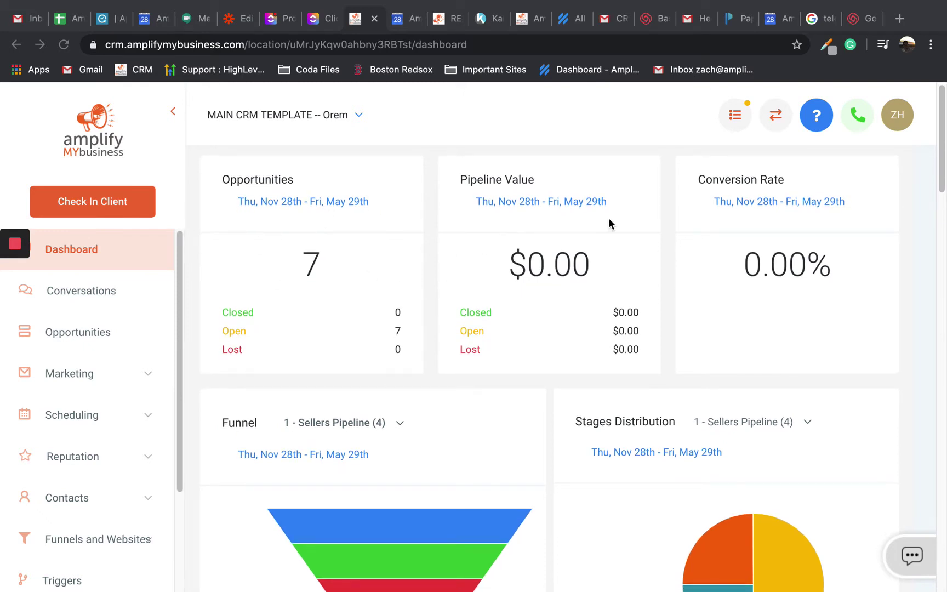
pyautogui.scroll(-1, 677, 250)
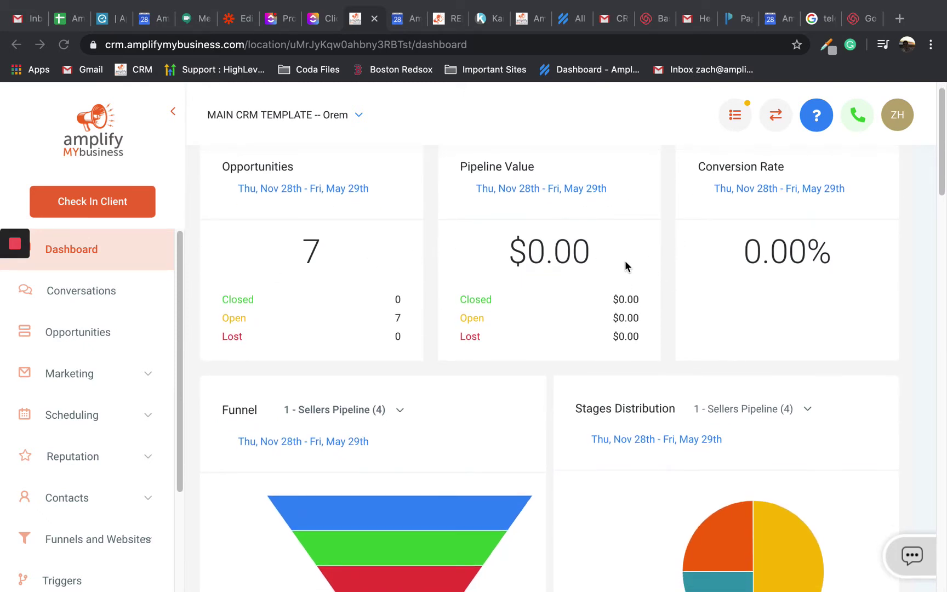
pyautogui.scroll(-3, 624, 263)
pyautogui.scroll(-4, 621, 268)
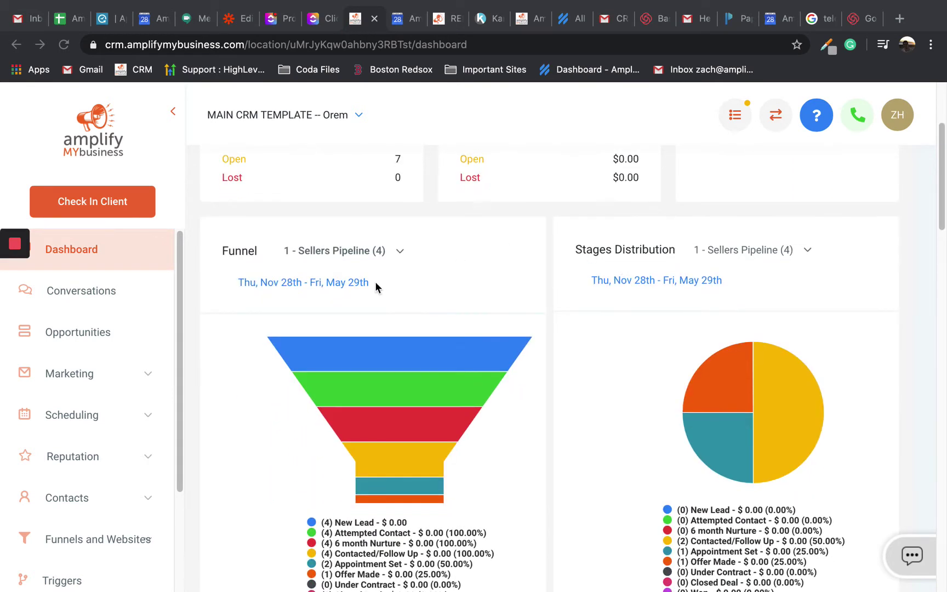
pyautogui.scroll(-2, 621, 312)
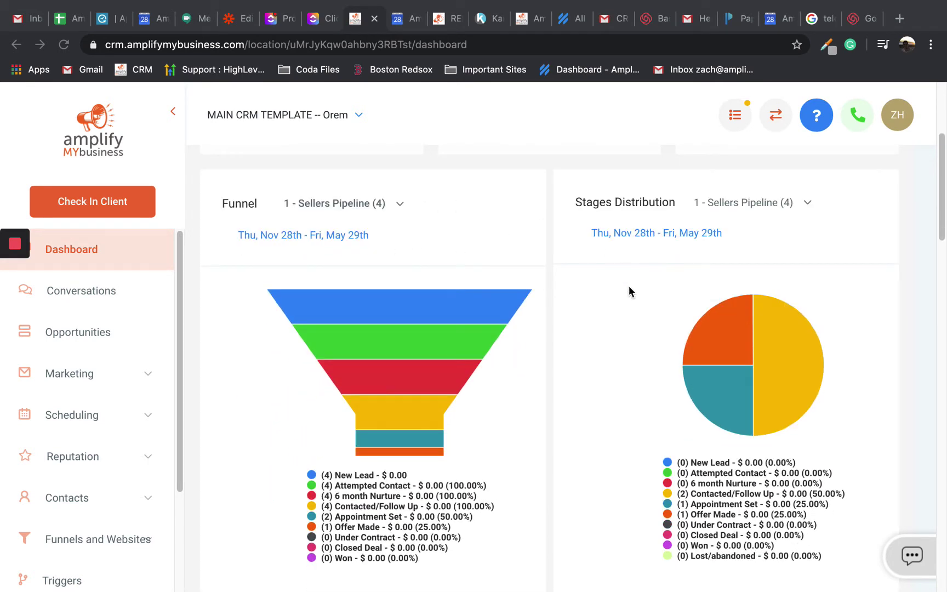
pyautogui.scroll(-3, 682, 313)
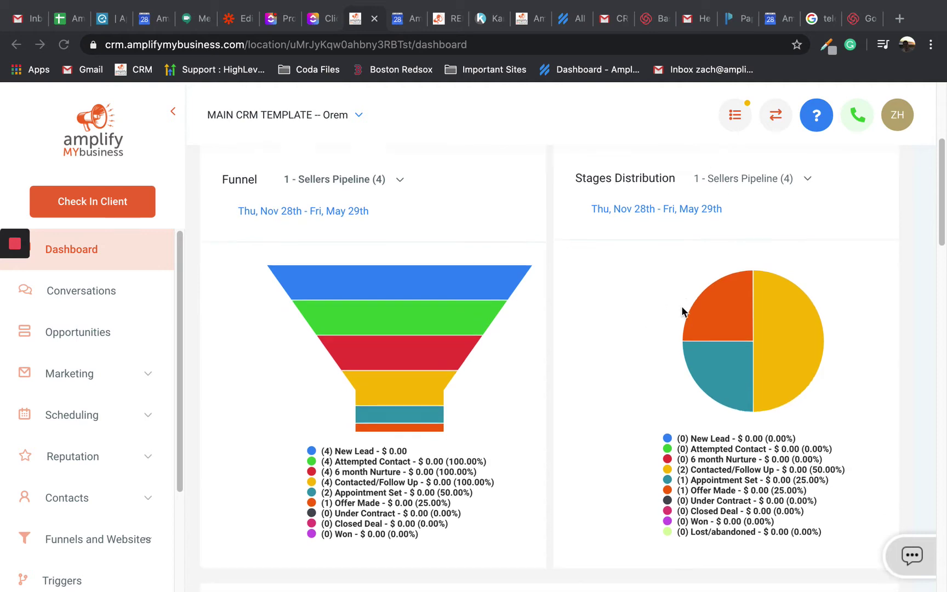
pyautogui.scroll(3, 592, 305)
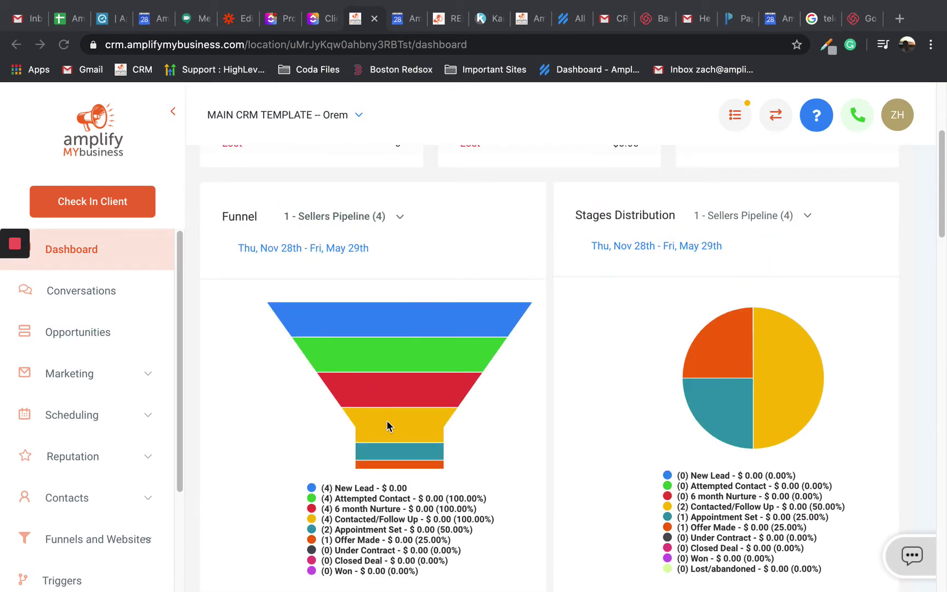
pyautogui.scroll(-2, 466, 237)
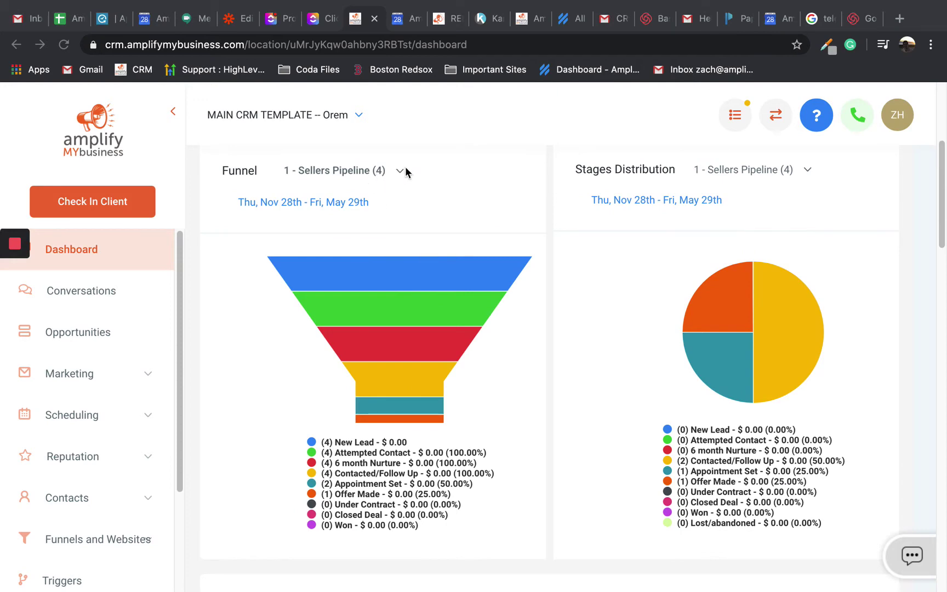
pyautogui.scroll(-12, 571, 271)
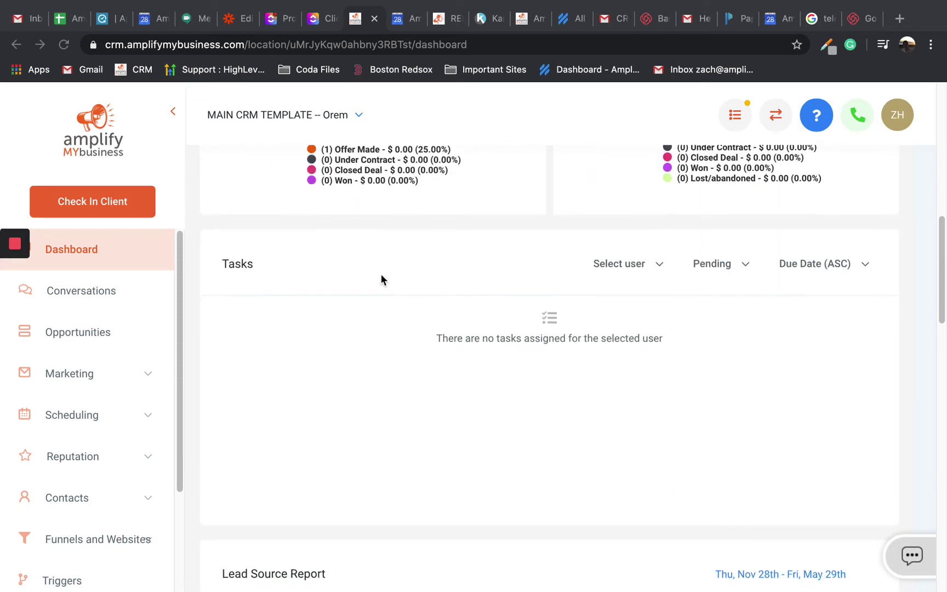
pyautogui.click(658, 266)
pyautogui.click(726, 268)
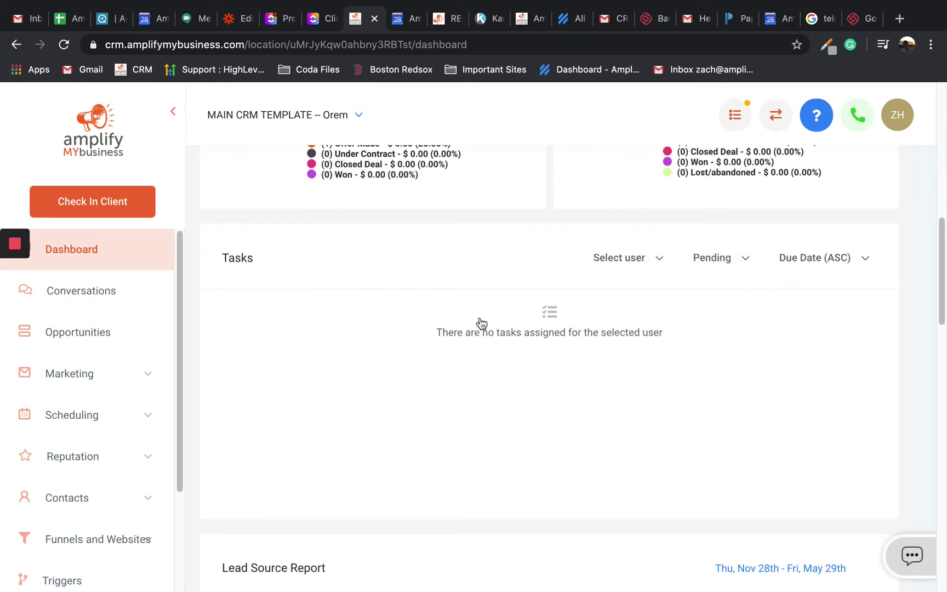
# Scroll through the Lead Source, Facebook Ads, Google My Business and Reviews cards, then back to the top
pyautogui.scroll(-6, 343, 298)
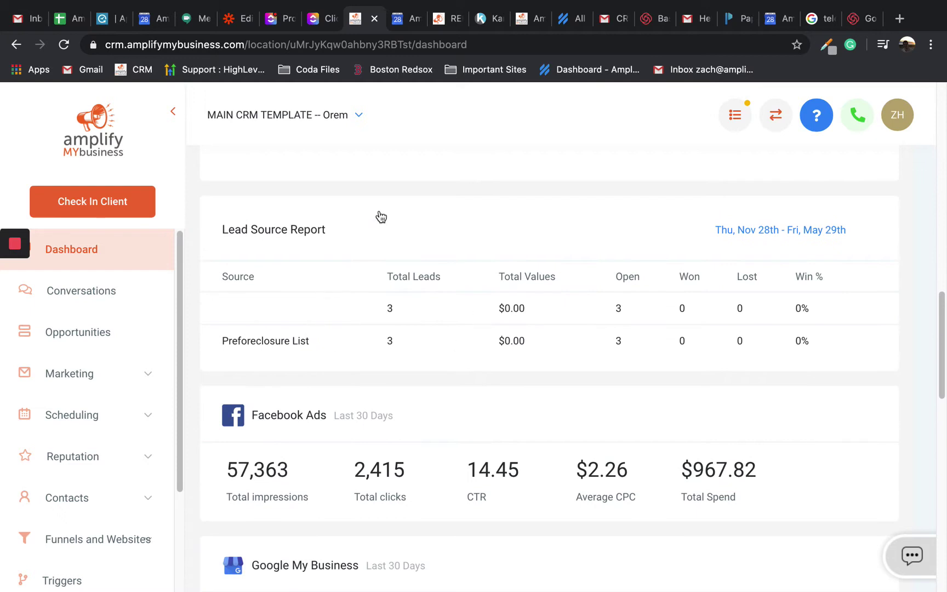
pyautogui.scroll(-1, 327, 255)
pyautogui.scroll(-1, 327, 254)
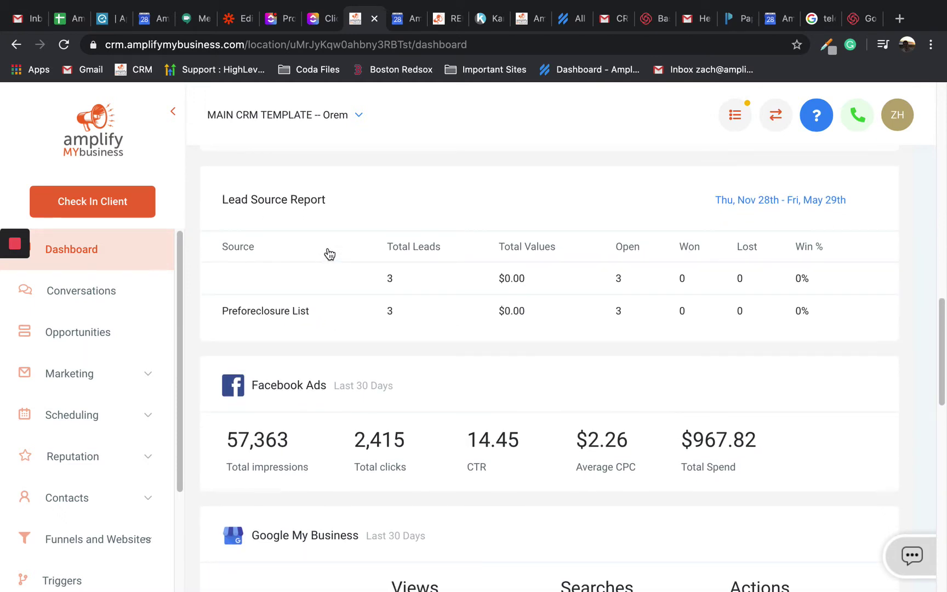
pyautogui.scroll(-2, 329, 253)
pyautogui.scroll(4, 345, 293)
pyautogui.scroll(-4, 326, 318)
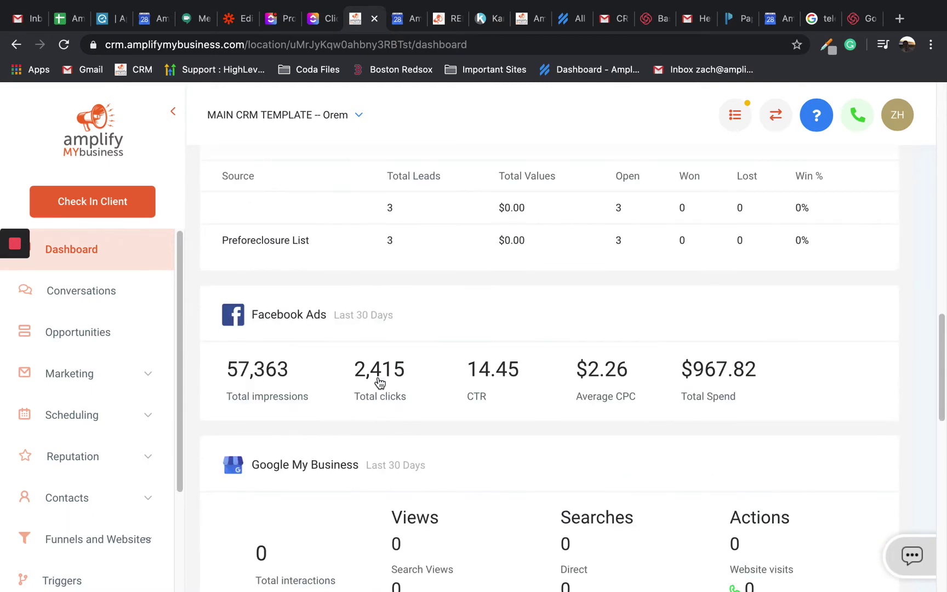
pyautogui.scroll(-1, 375, 372)
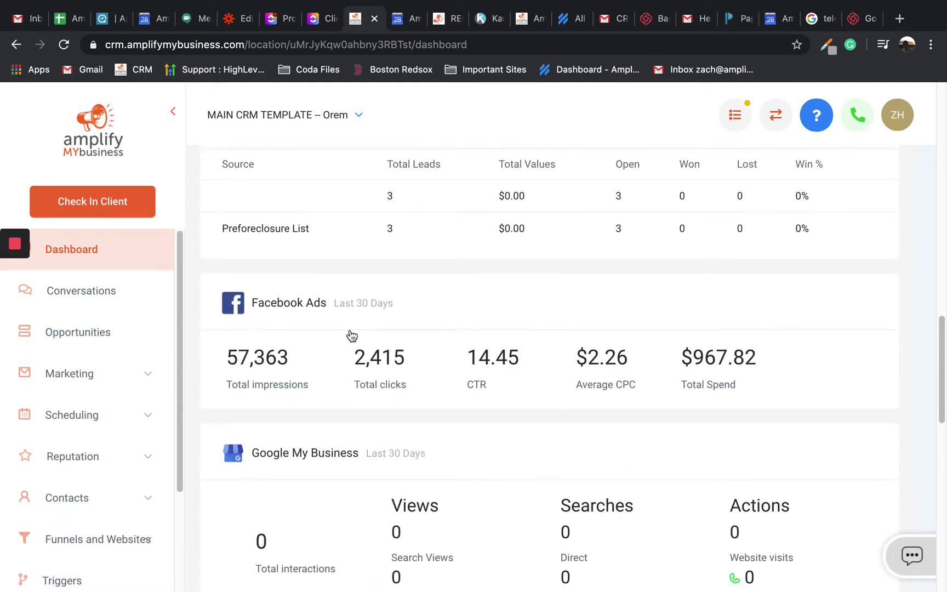
pyautogui.scroll(-1, 351, 335)
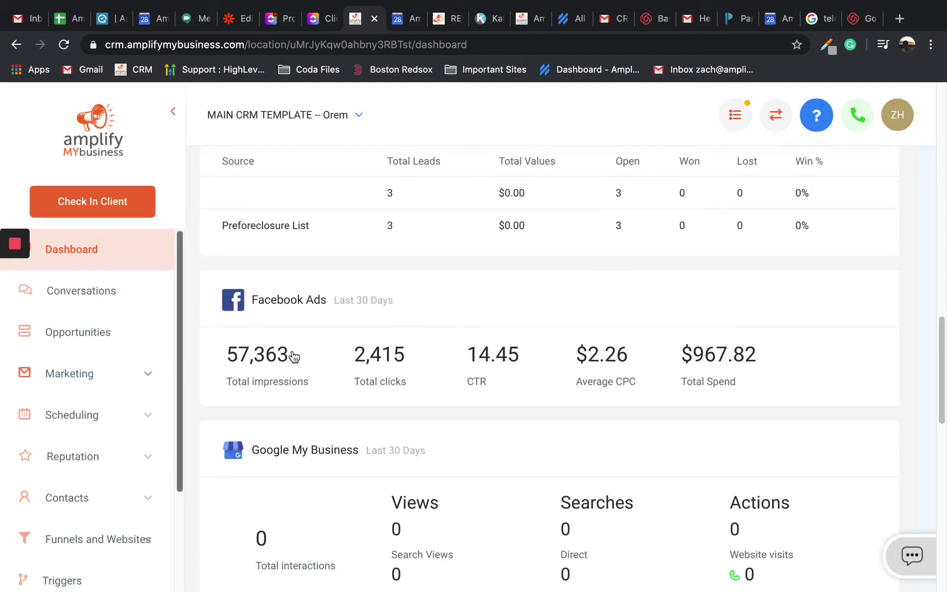
pyautogui.scroll(-2, 311, 331)
pyautogui.scroll(-3, 312, 331)
pyautogui.scroll(-1, 310, 324)
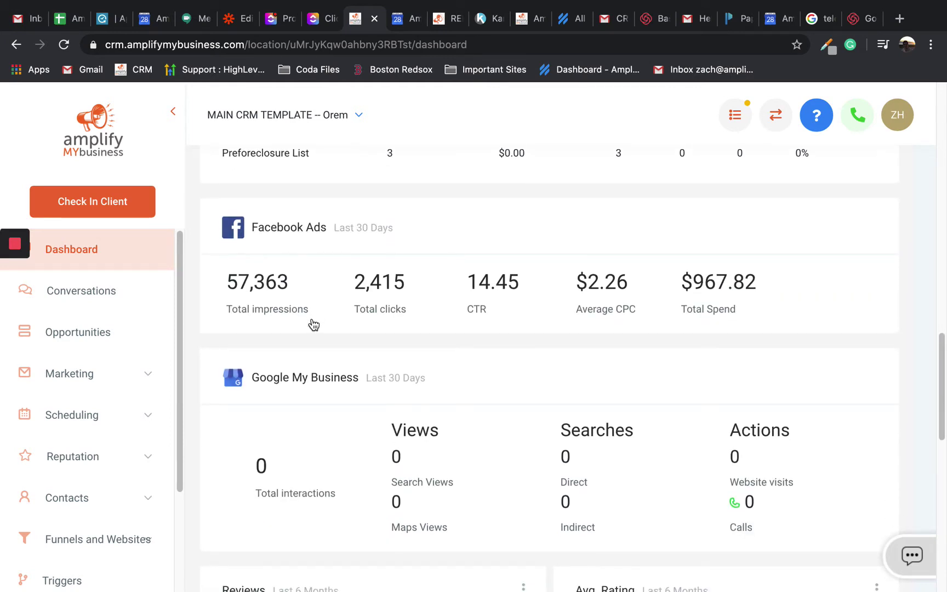
pyautogui.scroll(-2, 313, 325)
pyautogui.scroll(-2, 313, 324)
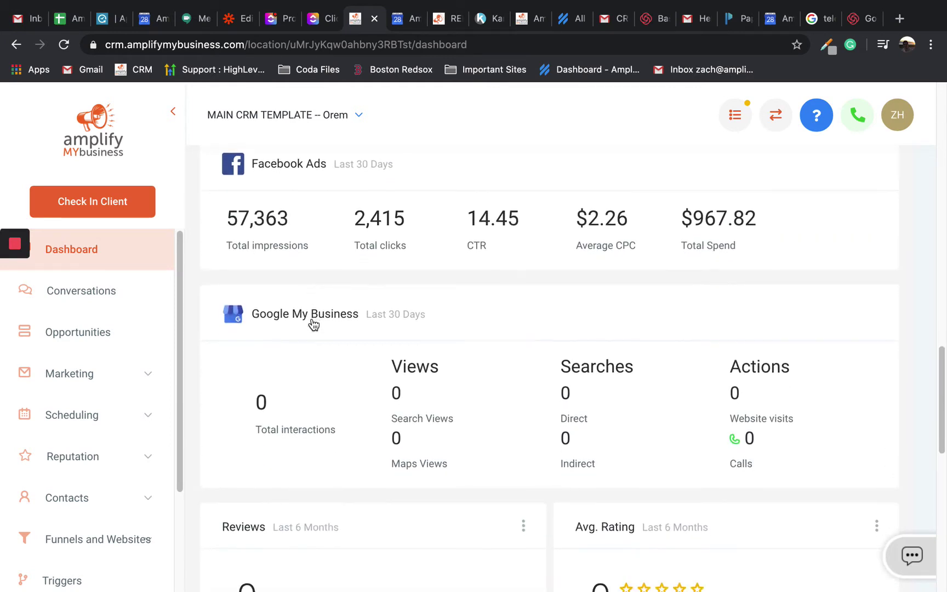
pyautogui.scroll(-5, 313, 325)
pyautogui.scroll(1, 314, 324)
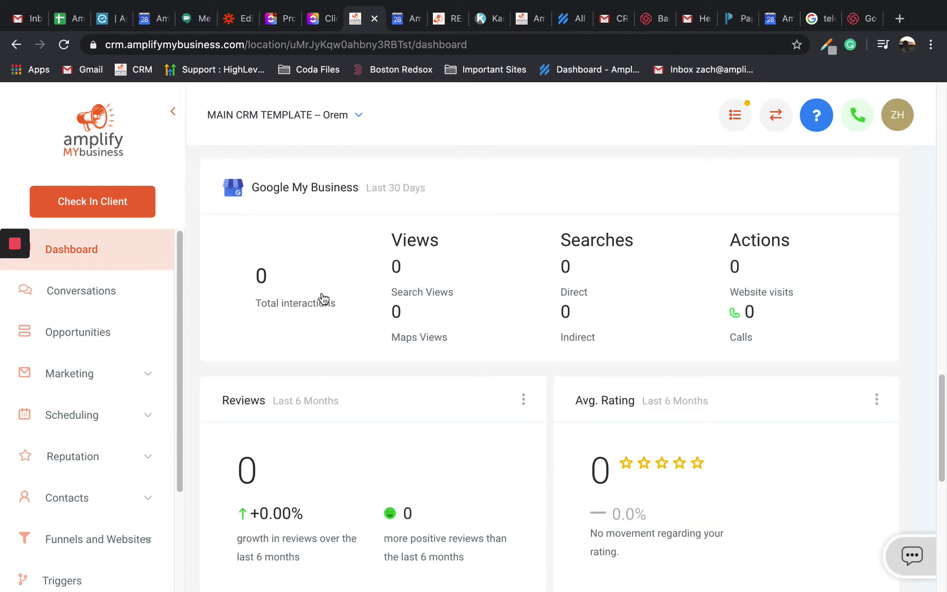
pyautogui.scroll(-2, 323, 299)
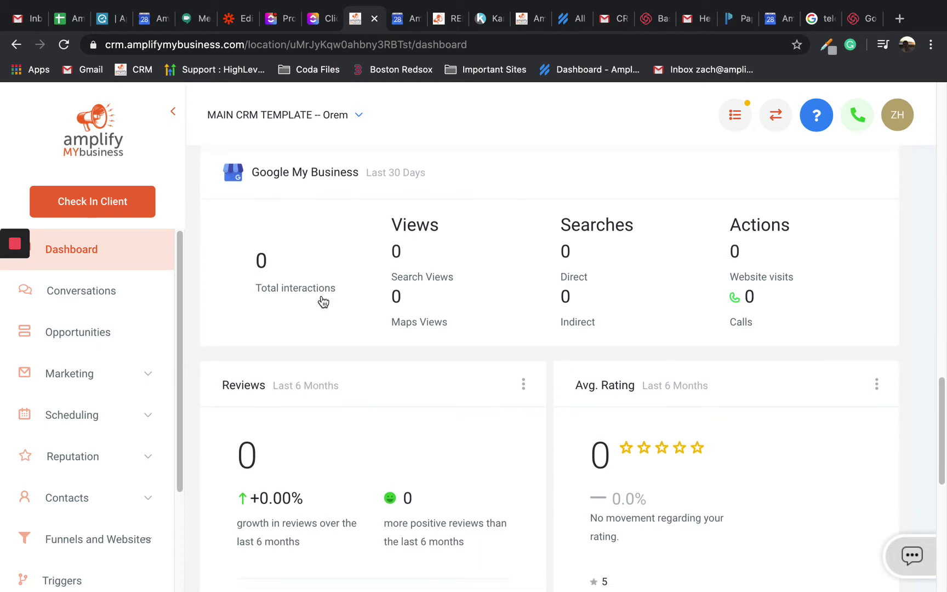
pyautogui.scroll(-5, 323, 301)
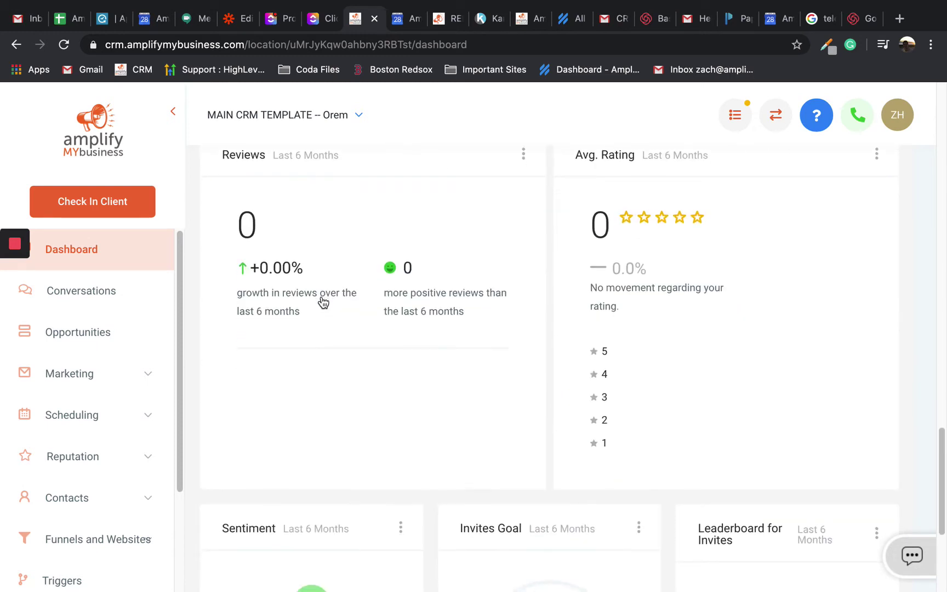
pyautogui.scroll(15, 324, 301)
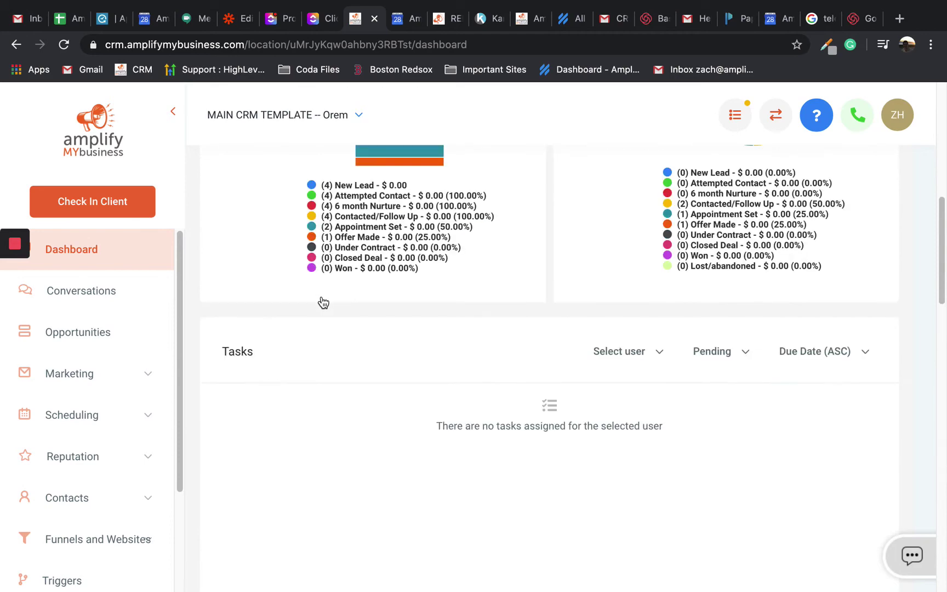
pyautogui.scroll(8, 323, 301)
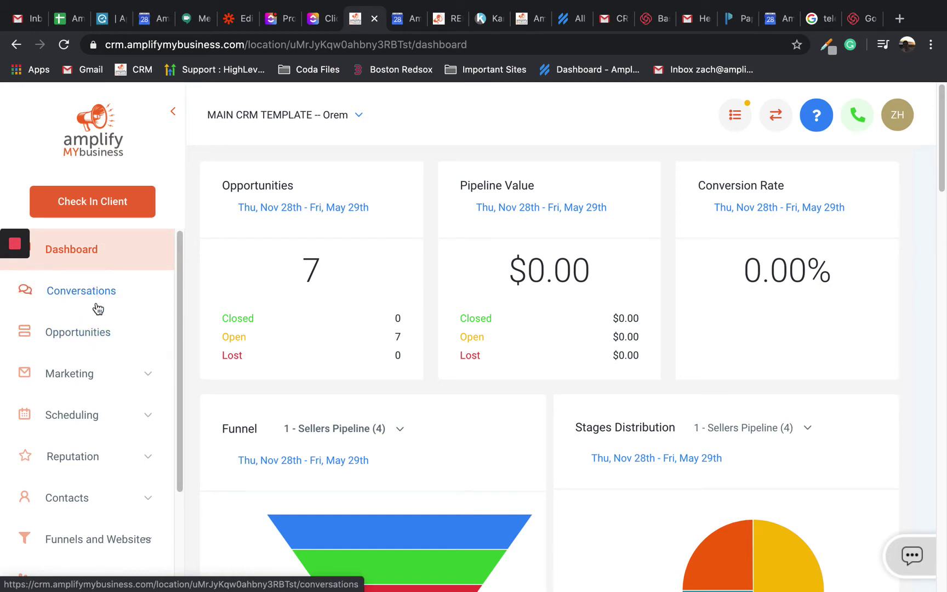
# Open the 1 - Sellers Pipeline board, scroll across its stages and view the pipeline list without switching
pyautogui.click(97, 344)
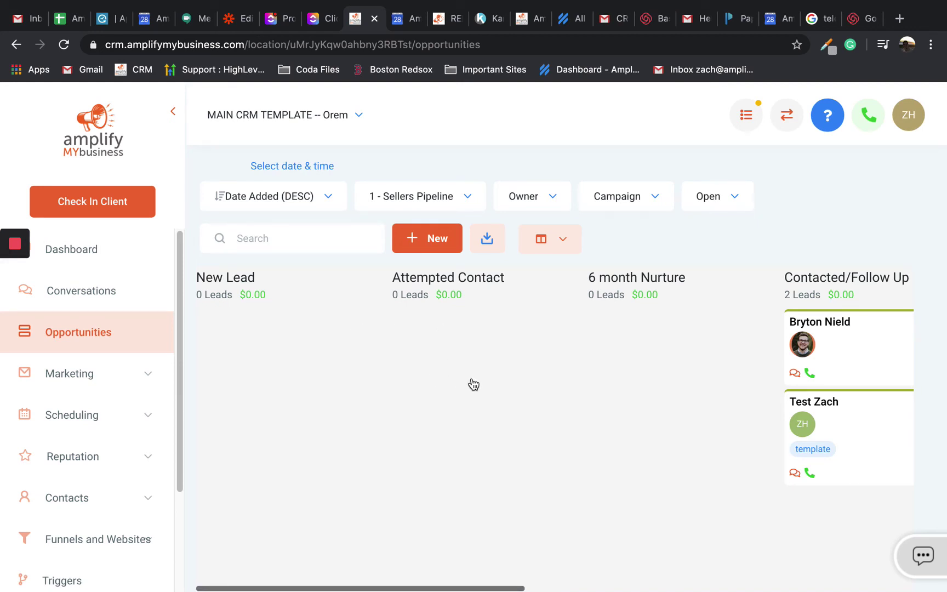
pyautogui.hscroll(6, 473, 383)
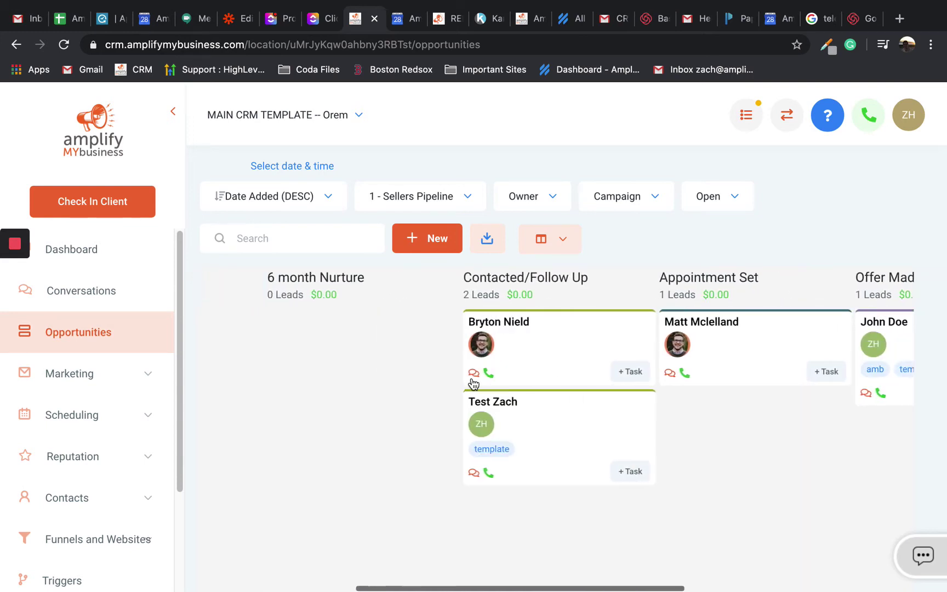
pyautogui.hscroll(-3, 473, 383)
pyautogui.hscroll(-3, 473, 383)
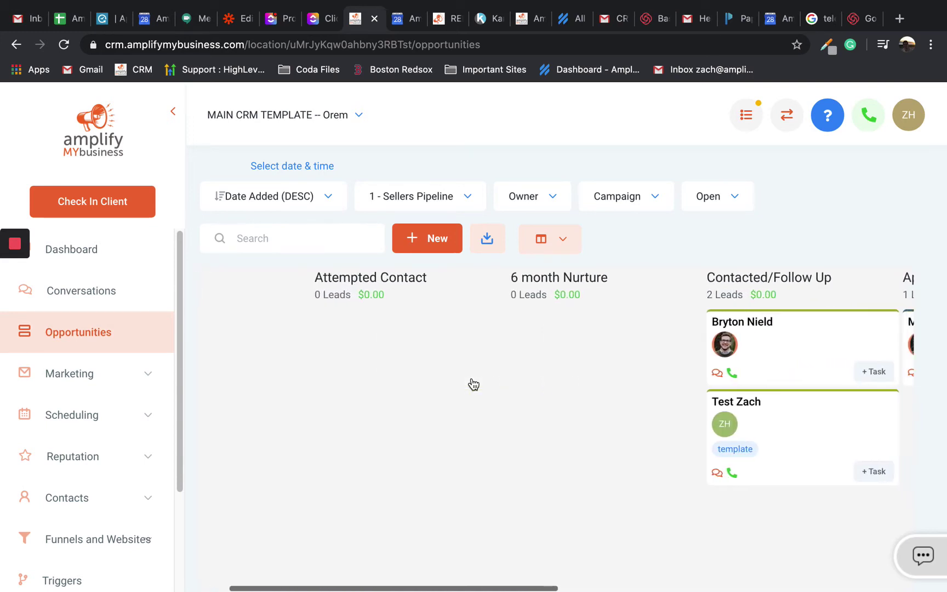
pyautogui.hscroll(8, 474, 384)
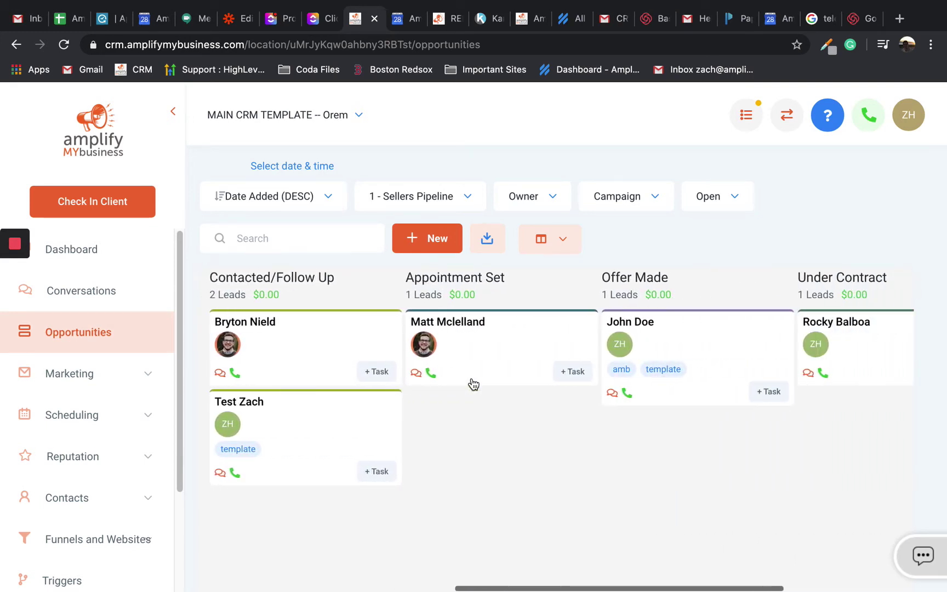
pyautogui.hscroll(8, 474, 384)
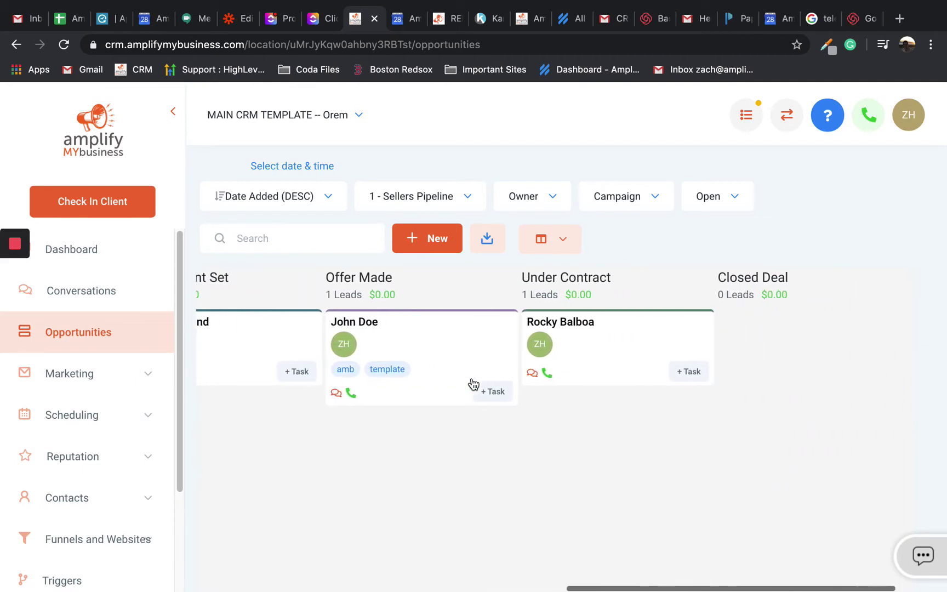
pyautogui.hscroll(-2, 473, 384)
pyautogui.hscroll(-10, 474, 384)
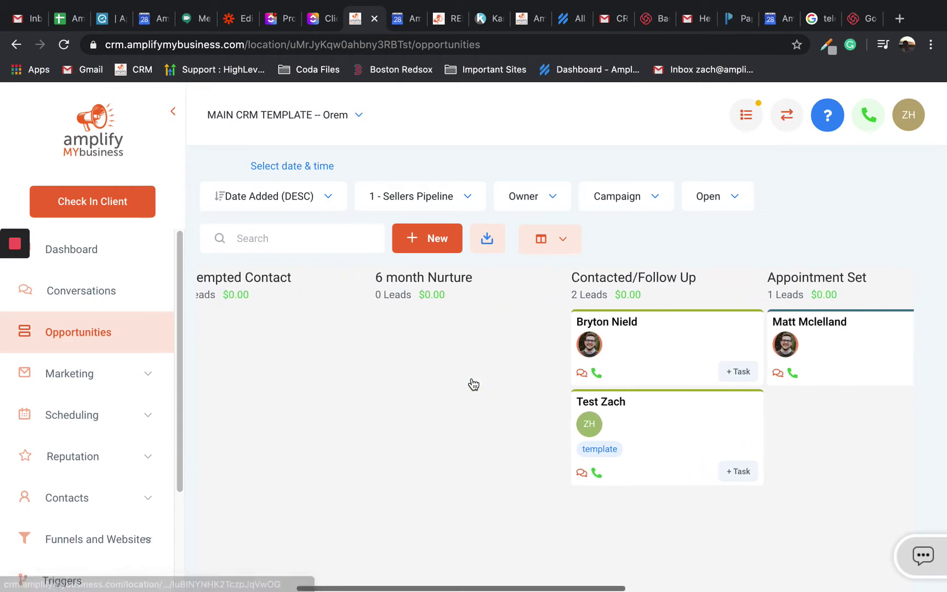
pyautogui.hscroll(-2, 474, 384)
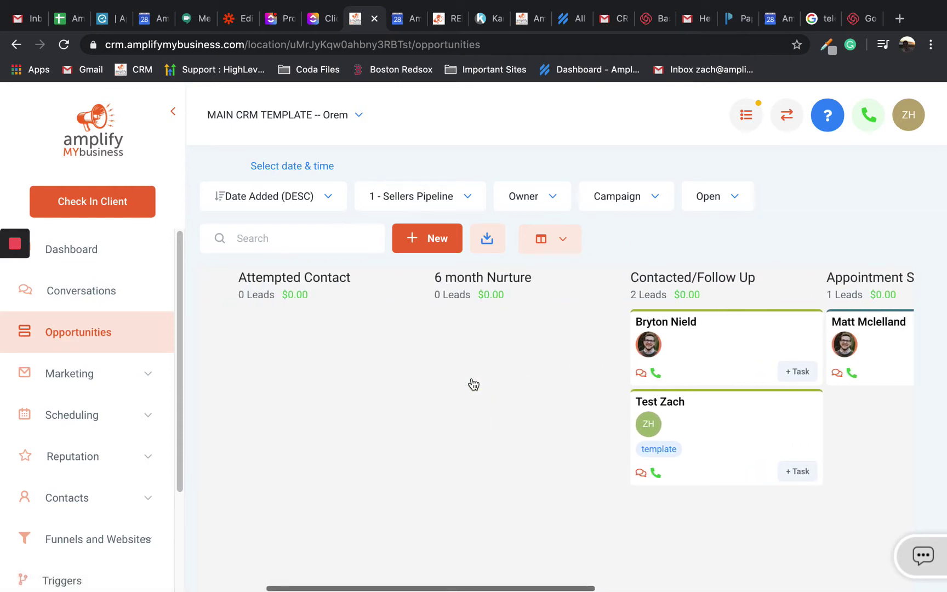
pyautogui.click(454, 196)
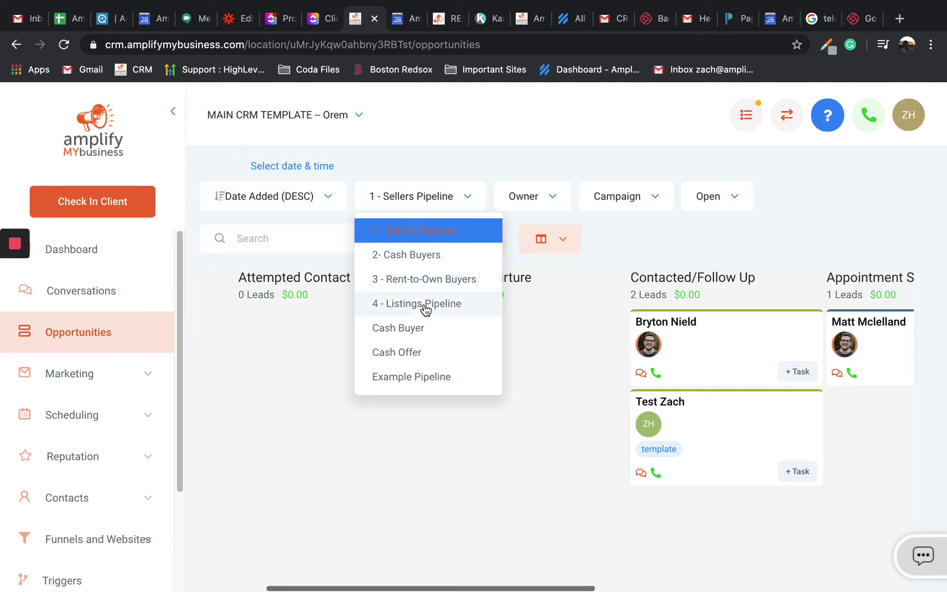
pyautogui.click(546, 459)
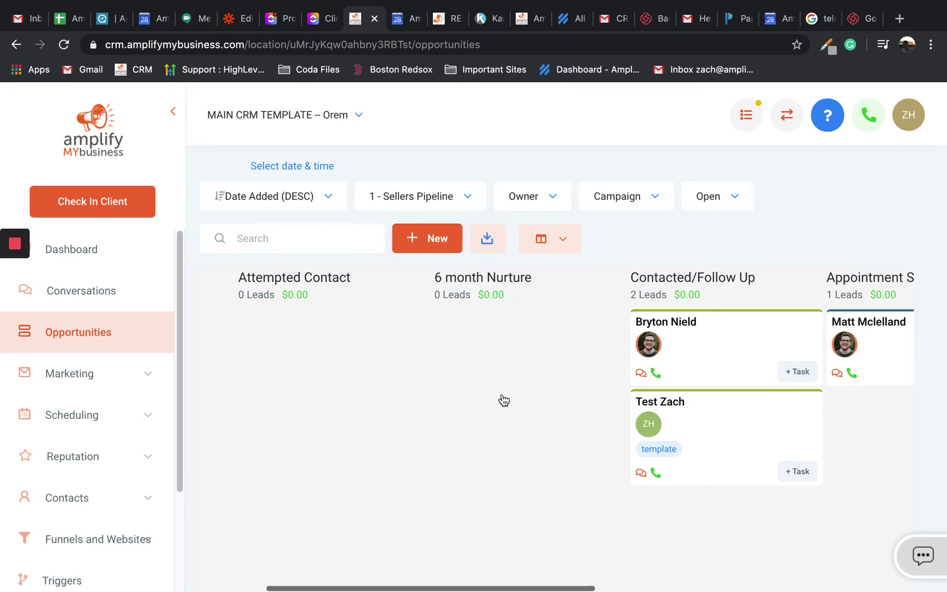
# Drag the test lead's card from Contacted/Follow Up into the Attempted Contact column
pyautogui.hscroll(-5, 504, 400)
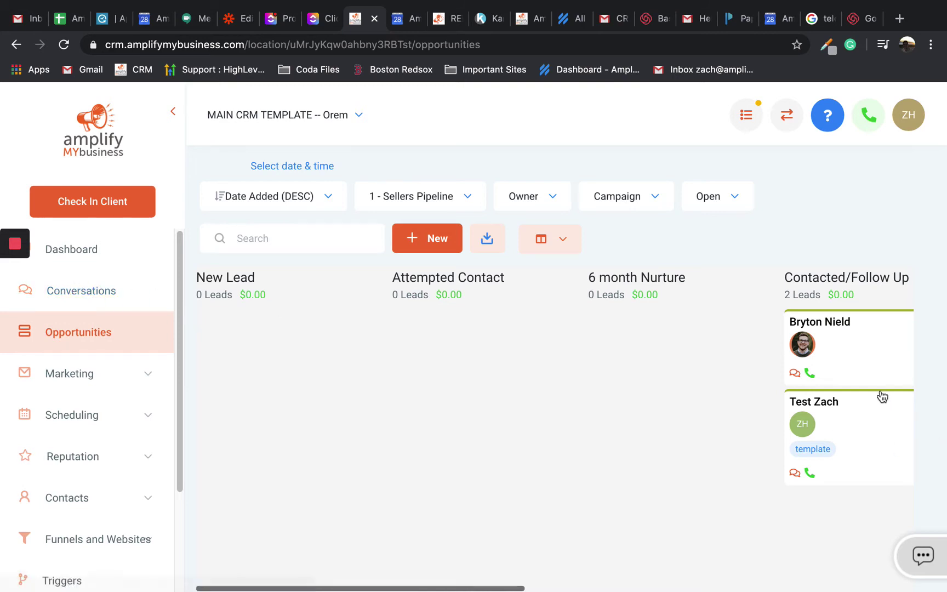
pyautogui.moveTo(878, 423); pyautogui.dragTo(813, 427)
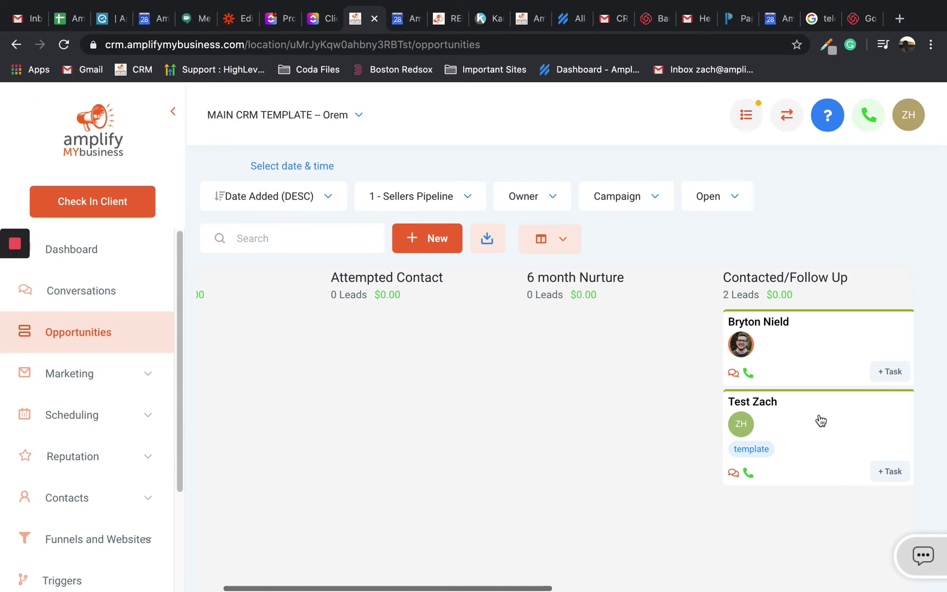
pyautogui.click(829, 423)
pyautogui.moveTo(828, 423); pyautogui.dragTo(402, 334)
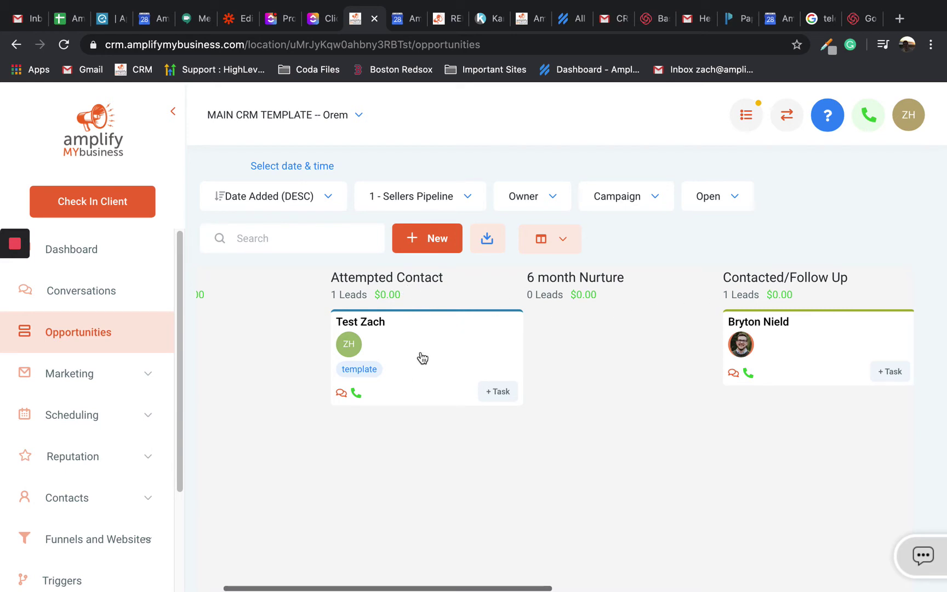
# Open Marketing > Campaigns and collapse the Sellers Pipeline and Listings Pipeline folders
pyautogui.click(118, 374)
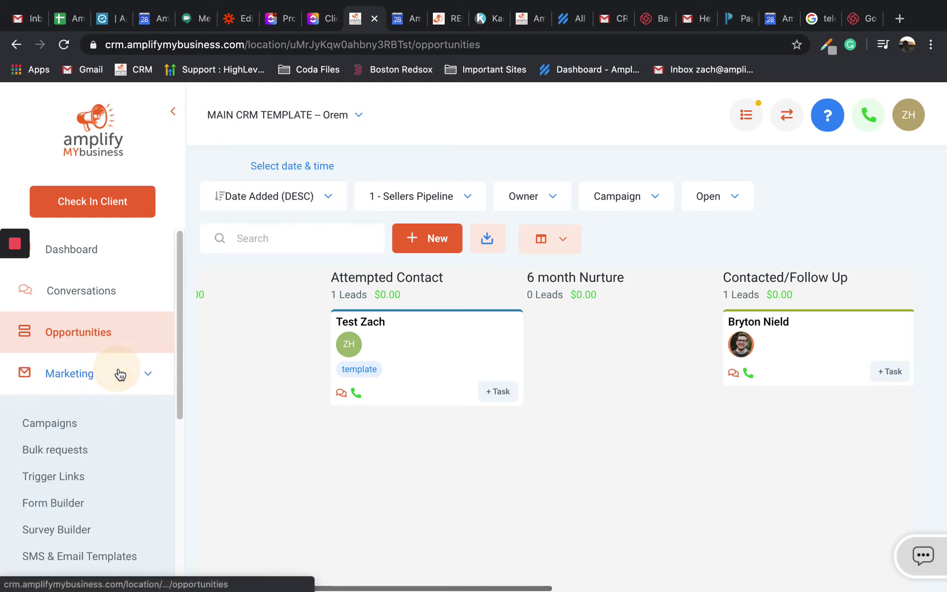
pyautogui.click(65, 426)
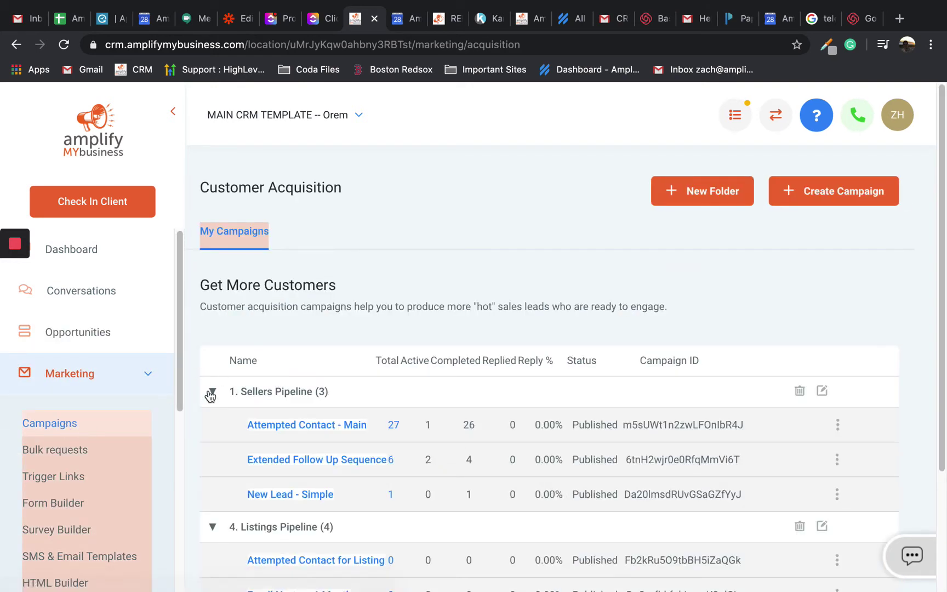
pyautogui.scroll(-1, 328, 399)
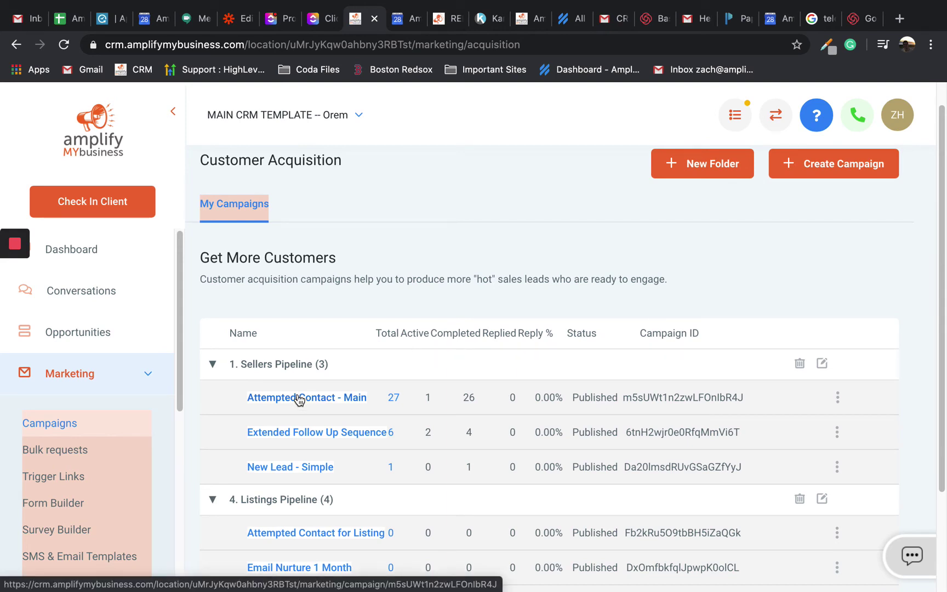
pyautogui.click(213, 365)
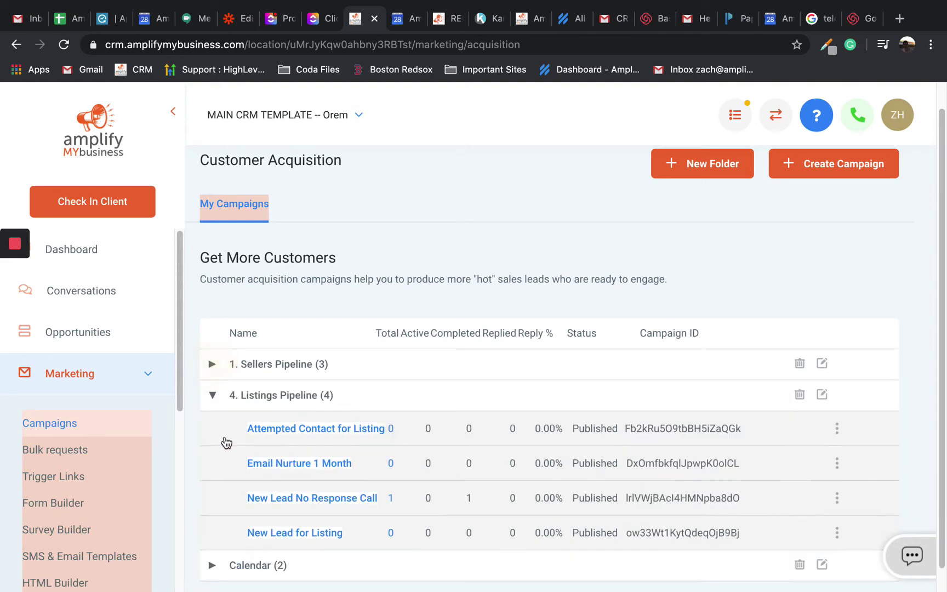
pyautogui.click(212, 395)
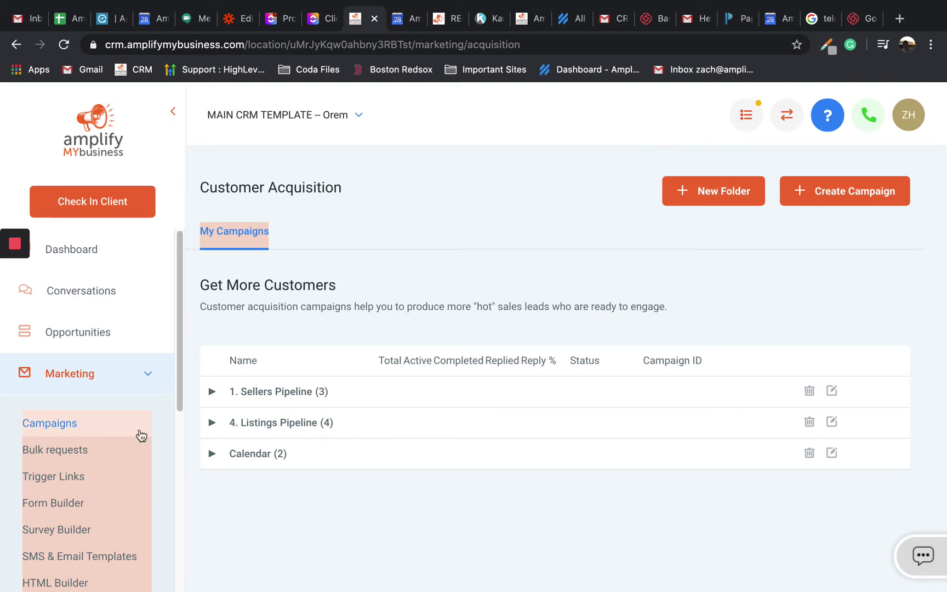
pyautogui.click(138, 375)
# Open the test lead's opportunity from the board and view the Owner list without changing it
pyautogui.click(81, 334)
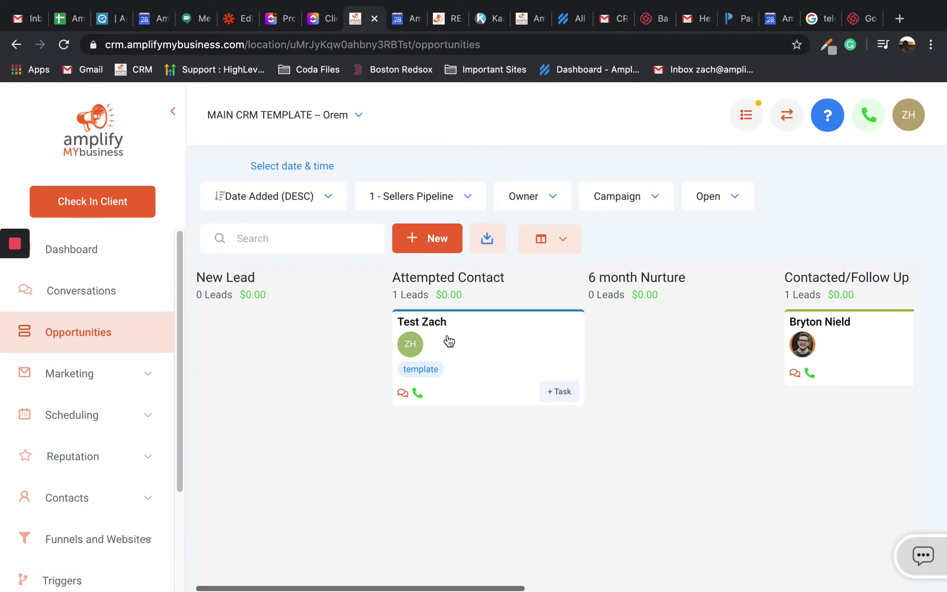
pyautogui.click(487, 352)
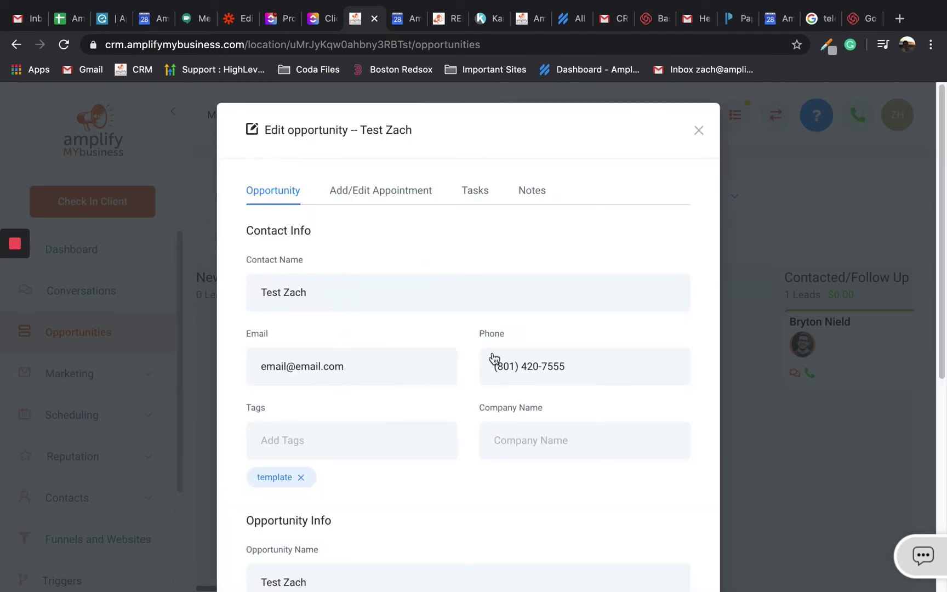
pyautogui.scroll(-6, 526, 357)
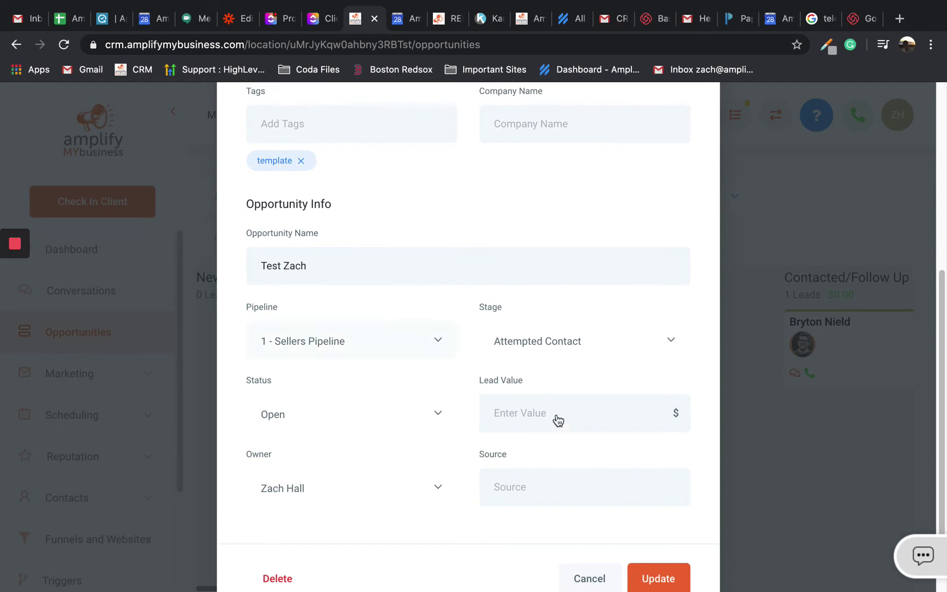
pyautogui.scroll(-1, 493, 406)
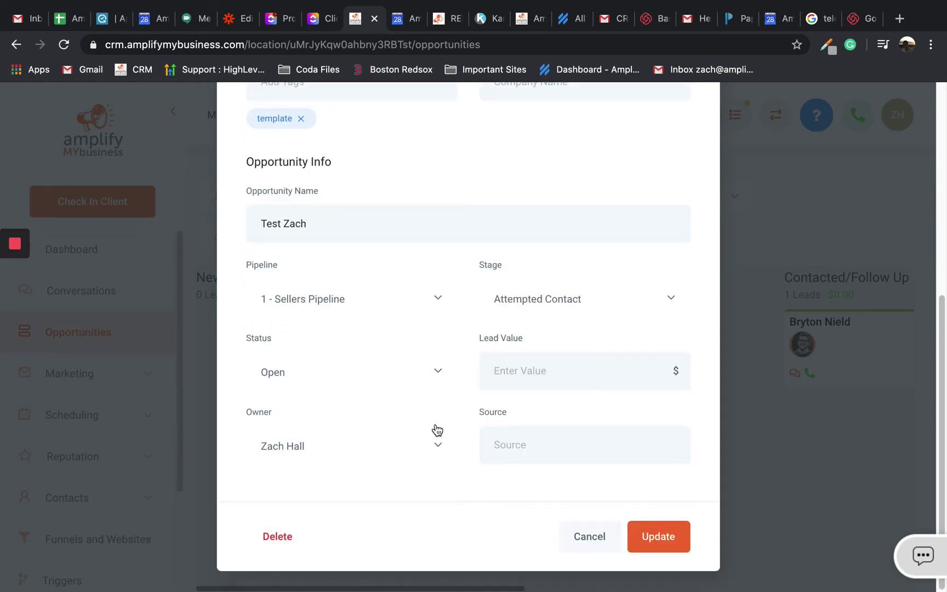
pyautogui.click(385, 456)
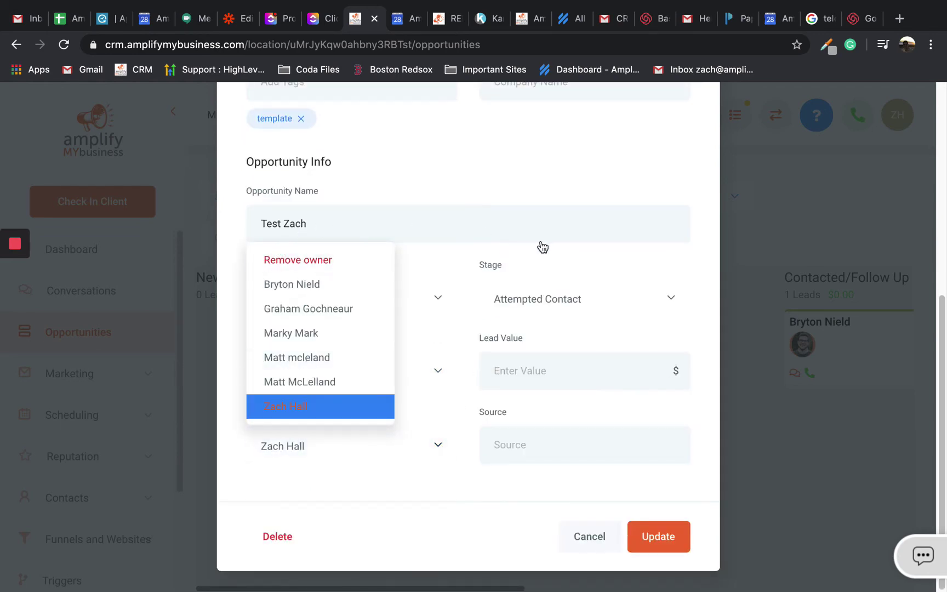
pyautogui.click(605, 279)
# Look through the Notes, Tasks and Appointment tabs, then cancel without saving
pyautogui.scroll(7, 450, 266)
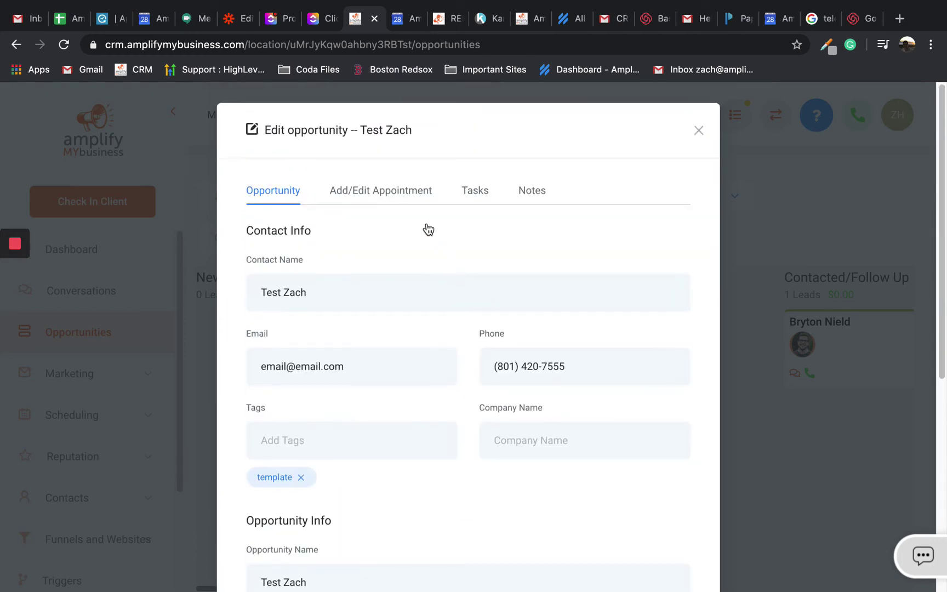
pyautogui.click(530, 193)
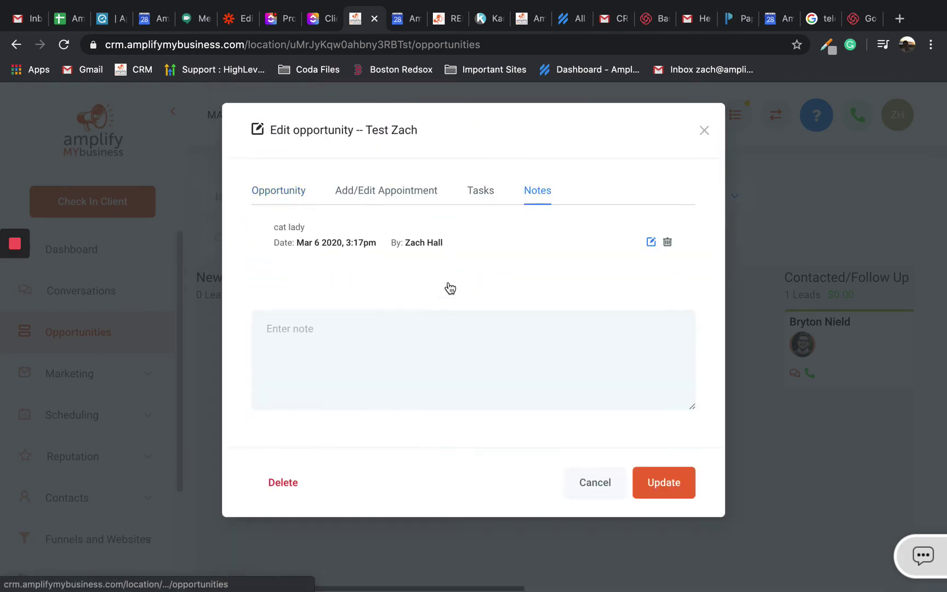
pyautogui.click(483, 201)
pyautogui.scroll(-2, 554, 308)
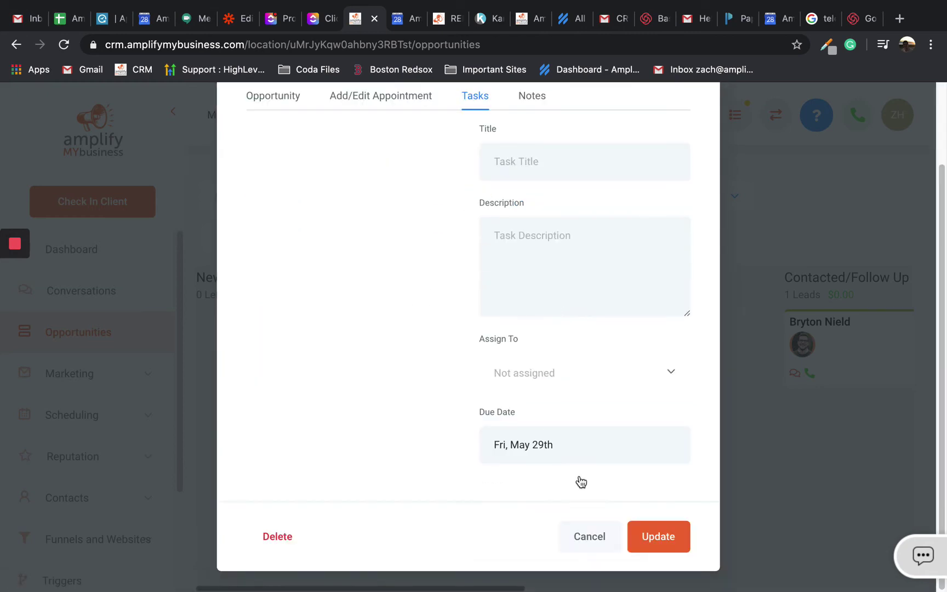
pyautogui.scroll(2, 575, 474)
pyautogui.click(369, 193)
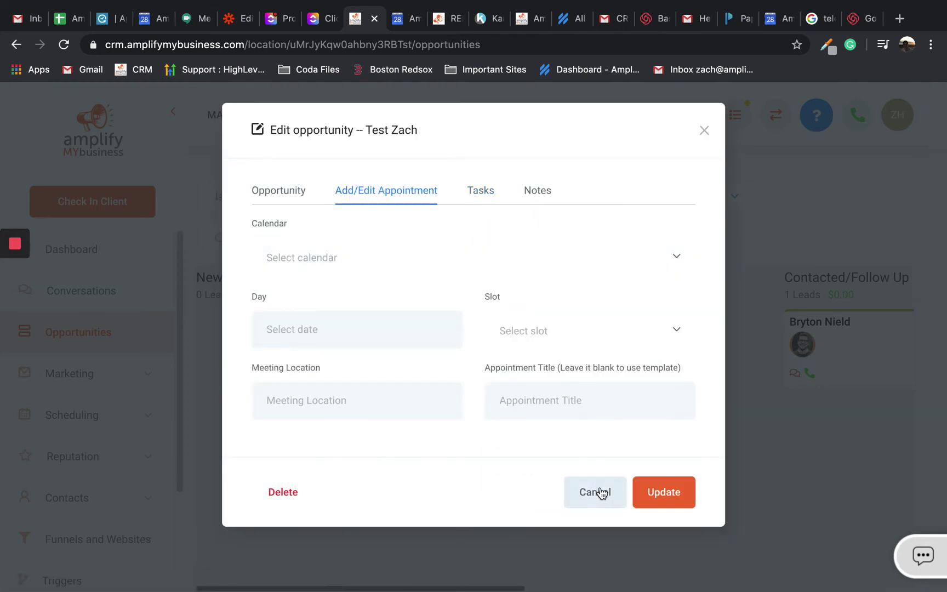
pyautogui.click(602, 493)
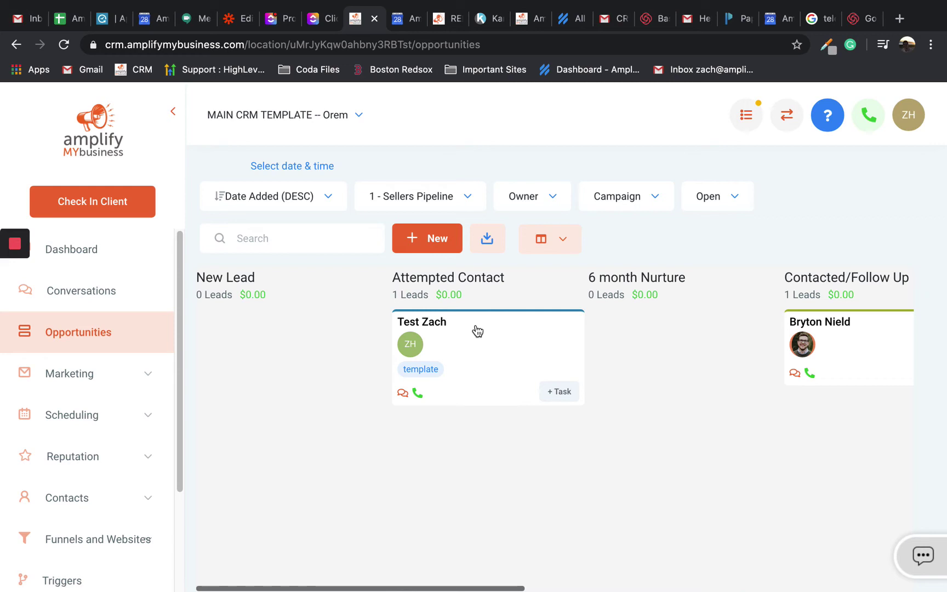
# Open the test contact's profile and expand, then collapse, its activity History
pyautogui.click(422, 321)
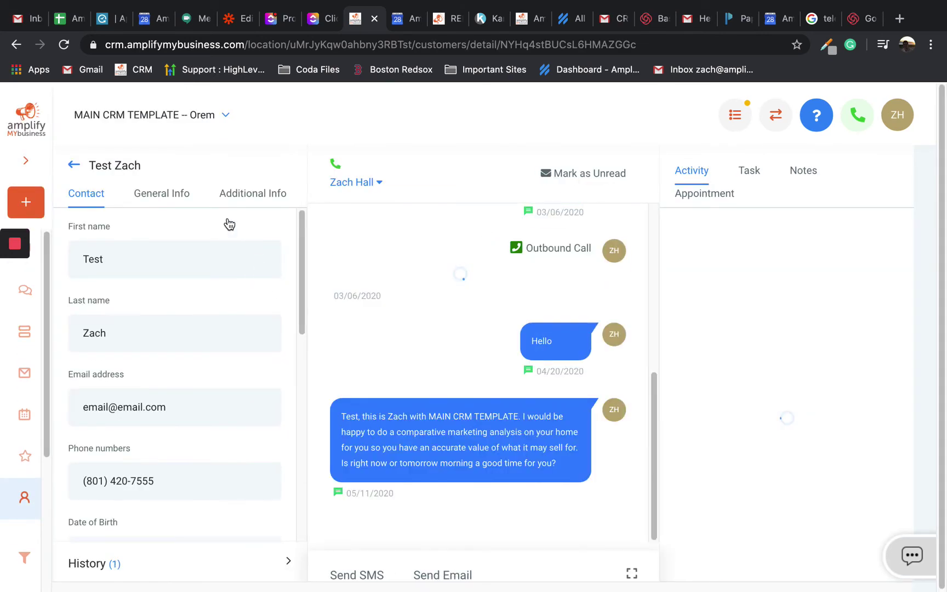
pyautogui.scroll(8, 478, 383)
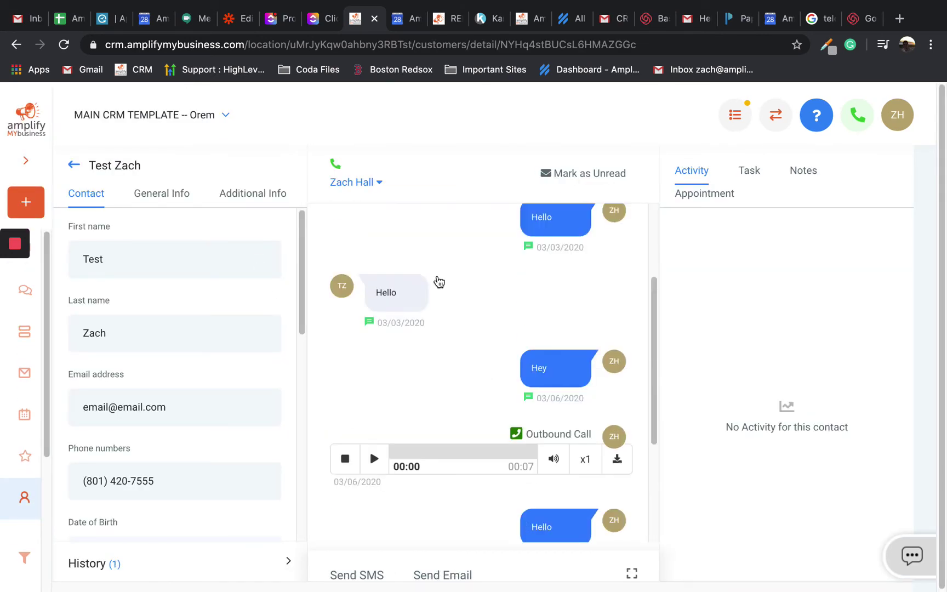
pyautogui.scroll(-4, 466, 292)
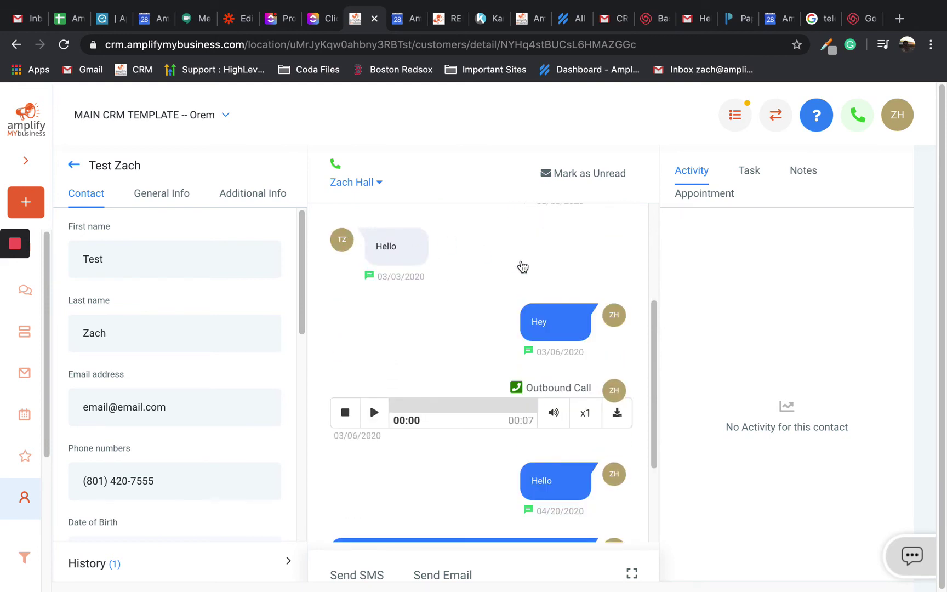
pyautogui.scroll(2, 510, 329)
pyautogui.scroll(2, 510, 339)
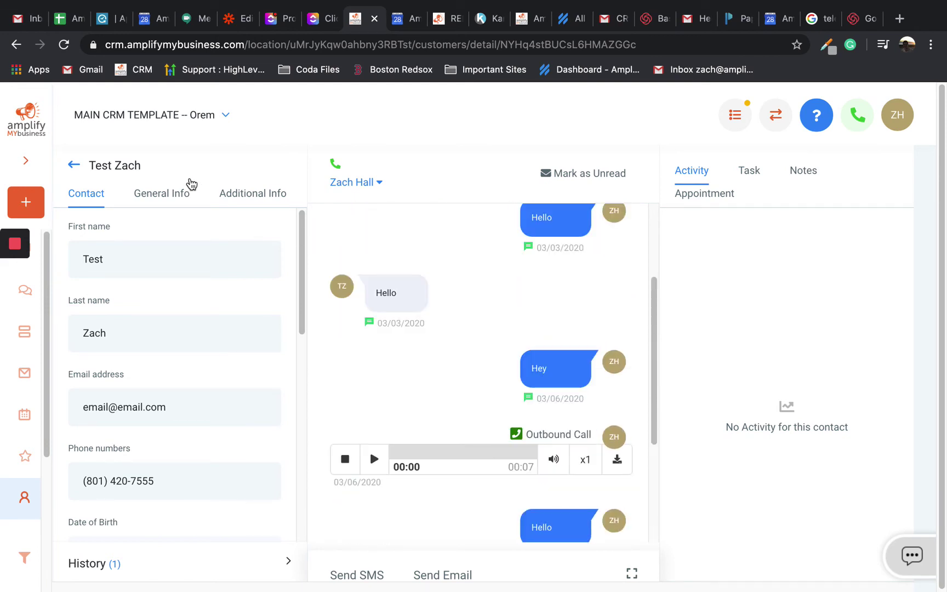
pyautogui.scroll(-10, 206, 303)
pyautogui.scroll(1, 207, 298)
pyautogui.scroll(-1, 176, 383)
pyautogui.click(138, 561)
pyautogui.click(287, 563)
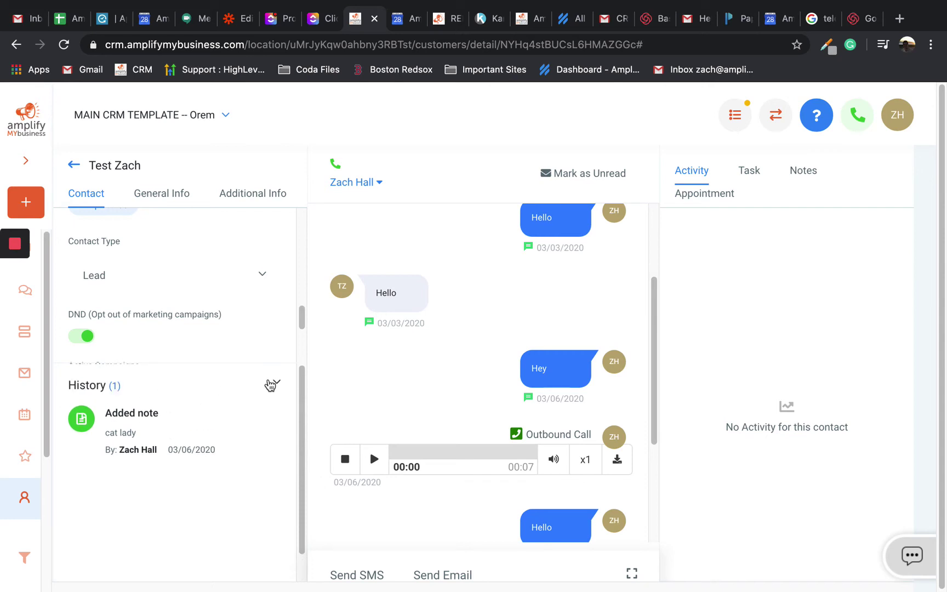
pyautogui.click(276, 382)
pyautogui.scroll(5, 195, 256)
# View the contact's Additional Info fields, then the Tasks and Notes panels
pyautogui.click(250, 192)
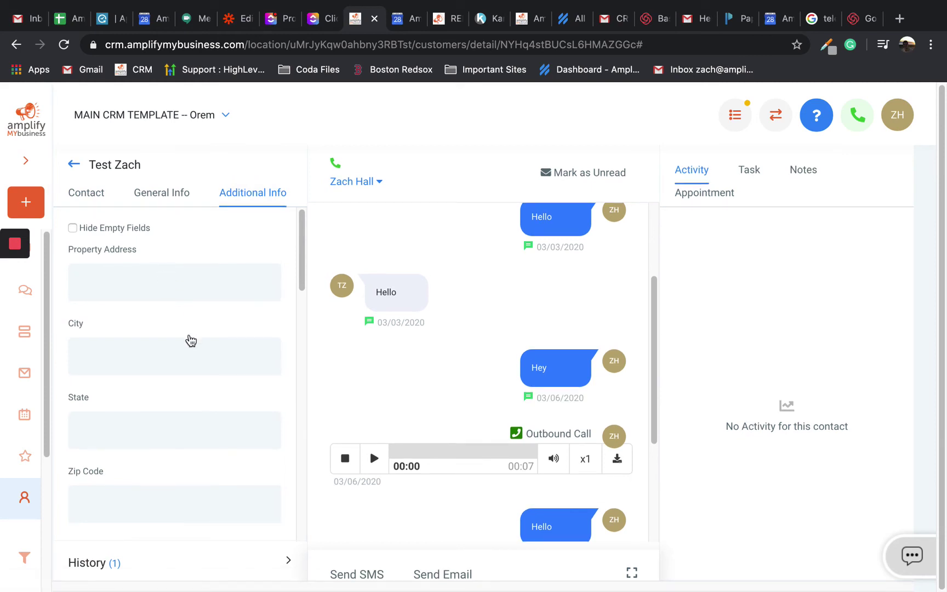
pyautogui.scroll(-15, 186, 301)
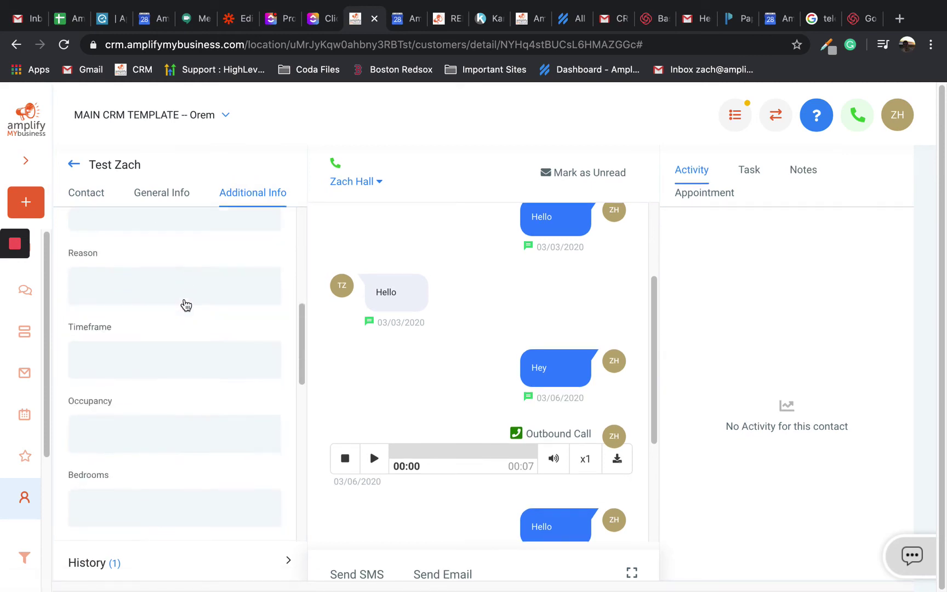
pyautogui.scroll(15, 186, 305)
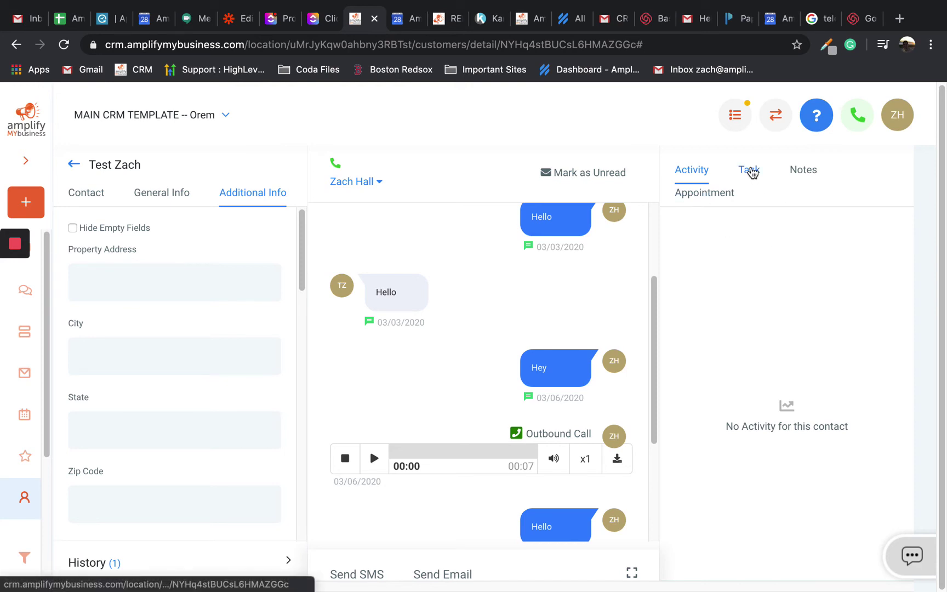
pyautogui.click(746, 173)
pyautogui.click(794, 172)
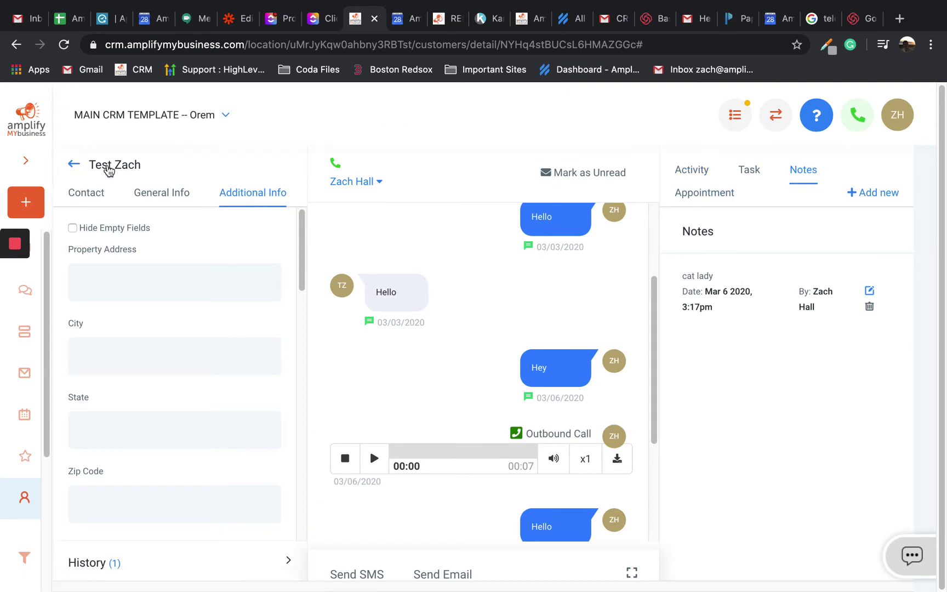
pyautogui.moveTo(653, 325); pyautogui.dragTo(655, 371)
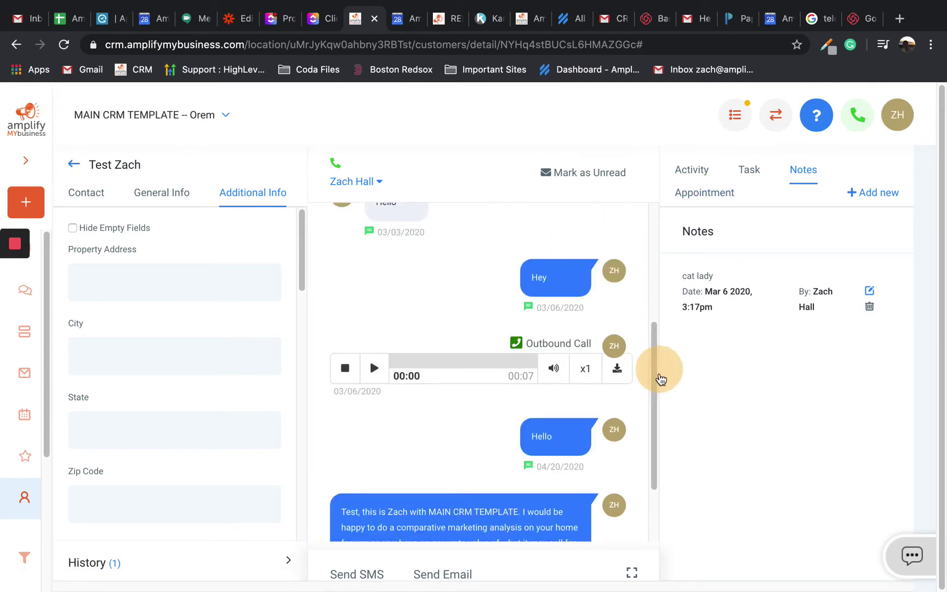
# Send the SMS 'HEll' to the test contact
pyautogui.click(370, 575)
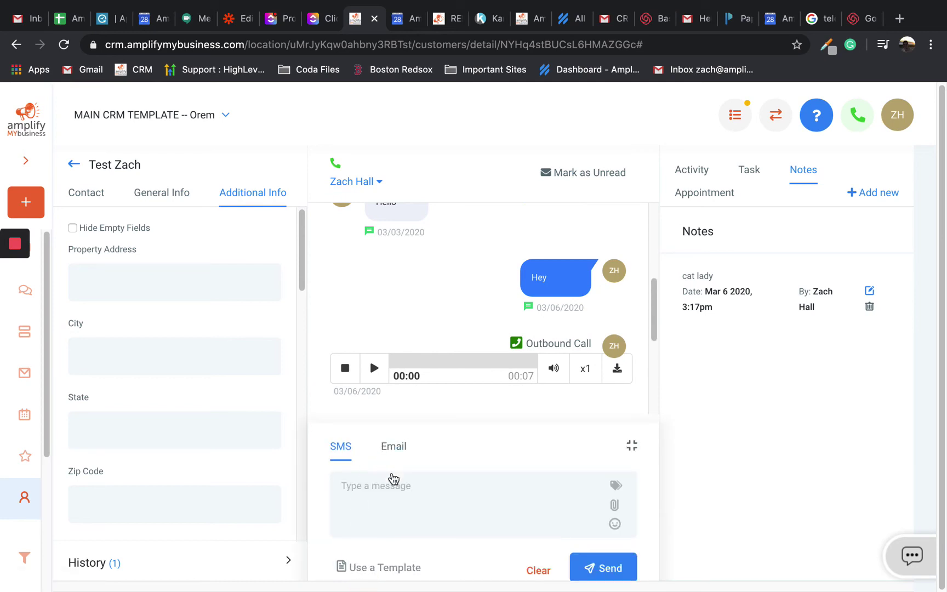
pyautogui.click(406, 492)
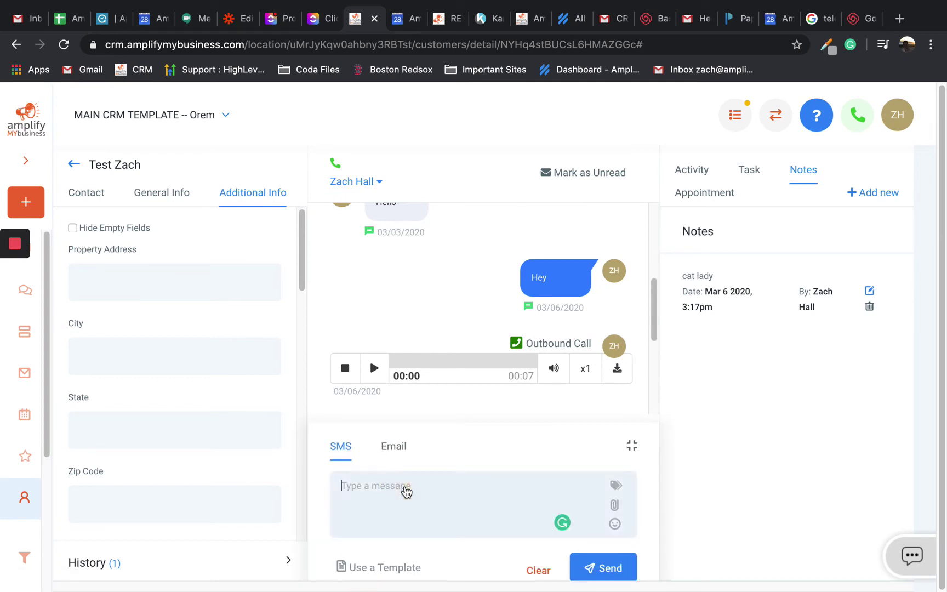
pyautogui.write('HEll')
pyautogui.press('Return')
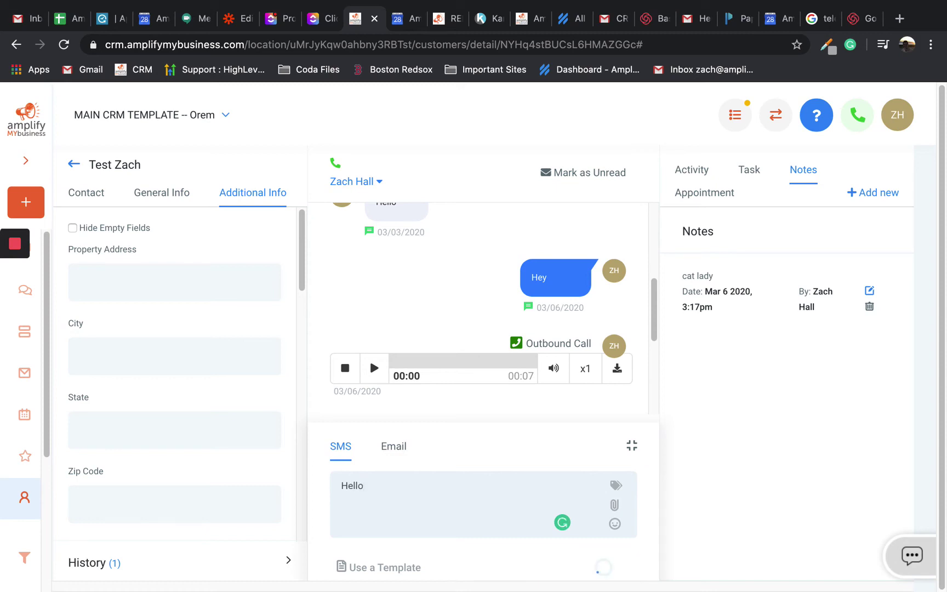
# Switch to the email composer, clear its sender fields and collapse it
pyautogui.click(391, 447)
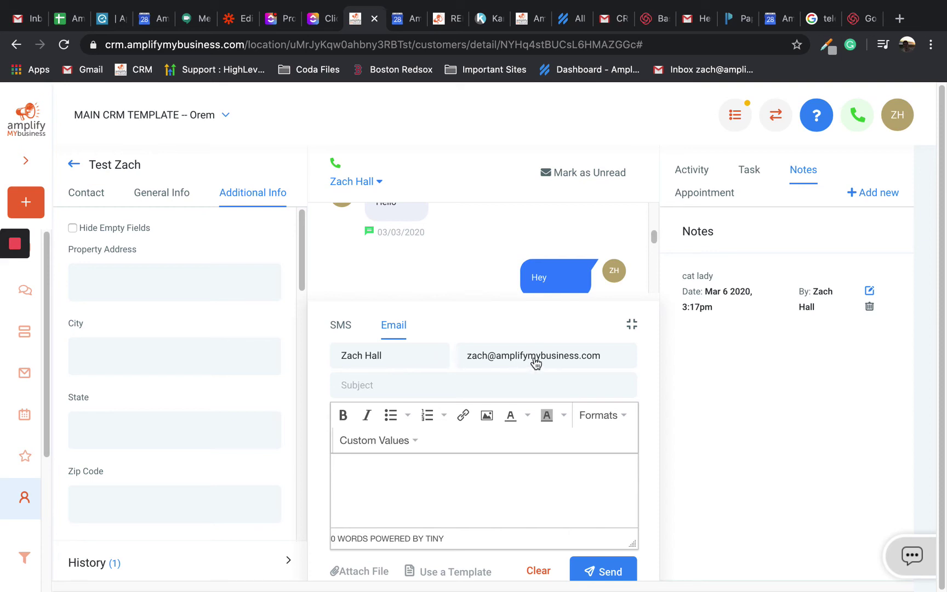
pyautogui.click(538, 571)
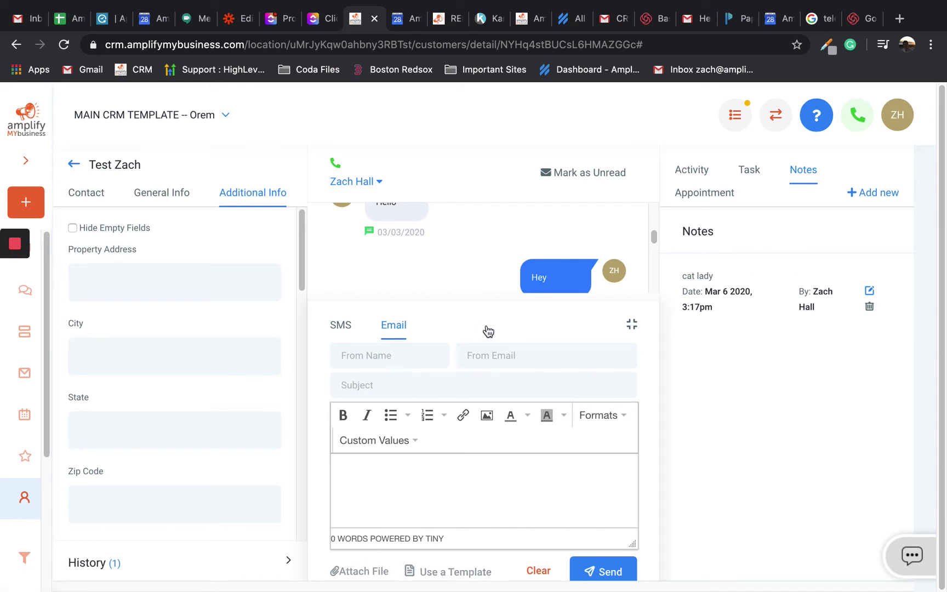
pyautogui.click(631, 324)
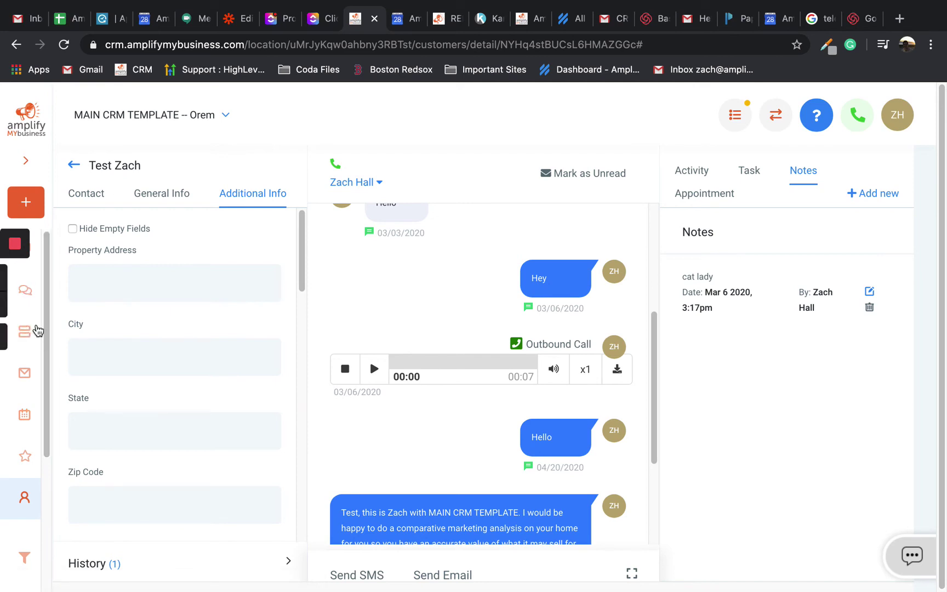
# Open Conversations, switch to the All tab and open the test contact's thread
pyautogui.click(31, 300)
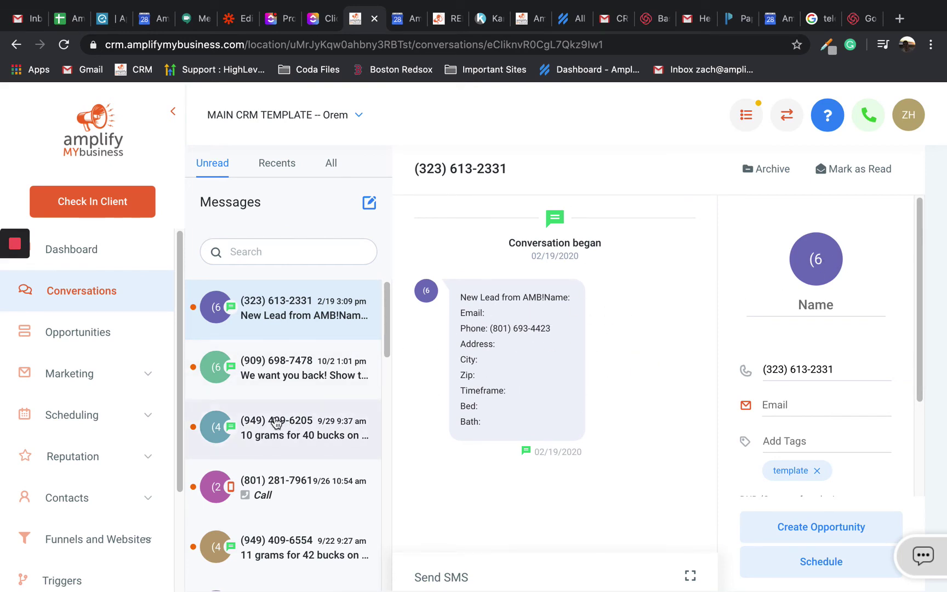
pyautogui.scroll(-5, 277, 422)
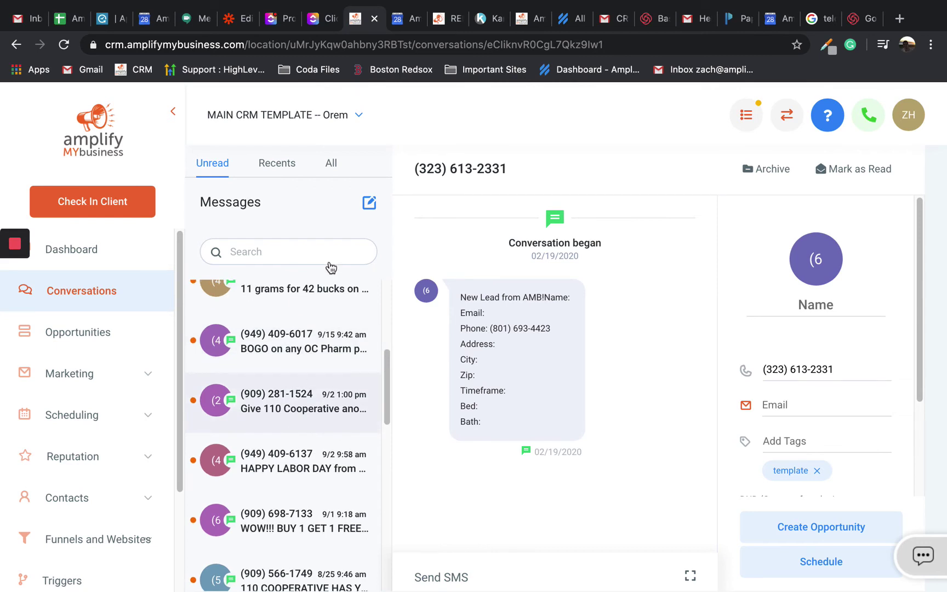
pyautogui.click(329, 163)
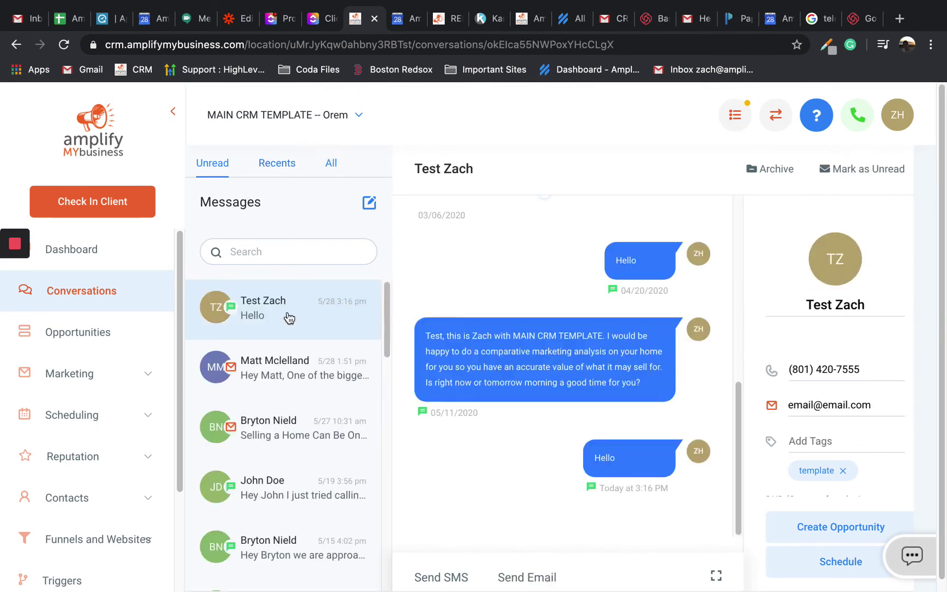
pyautogui.click(289, 317)
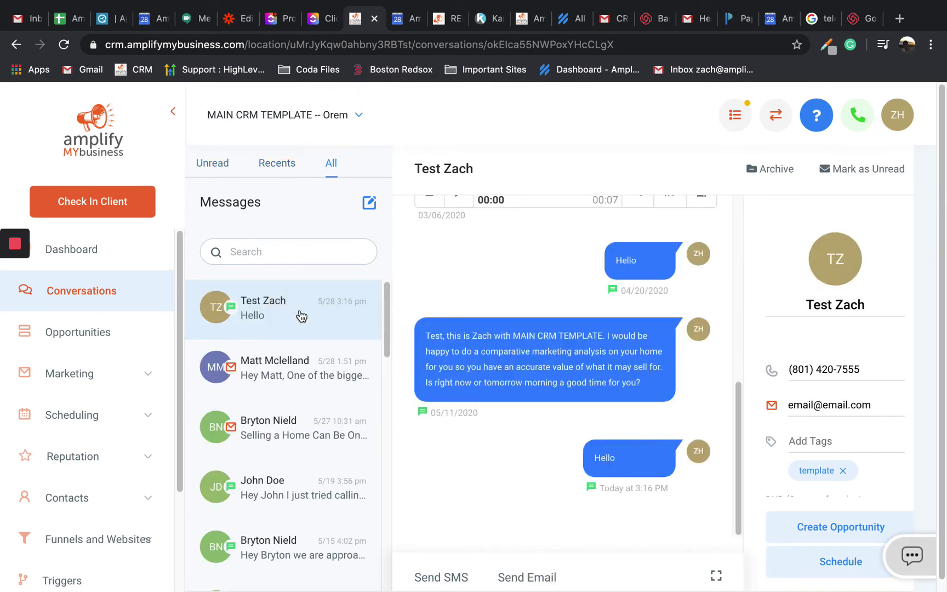
# Scroll the contact panel down to the DND marketing opt-out toggle
pyautogui.scroll(3, 580, 372)
pyautogui.scroll(-3, 580, 372)
pyautogui.scroll(-1, 789, 294)
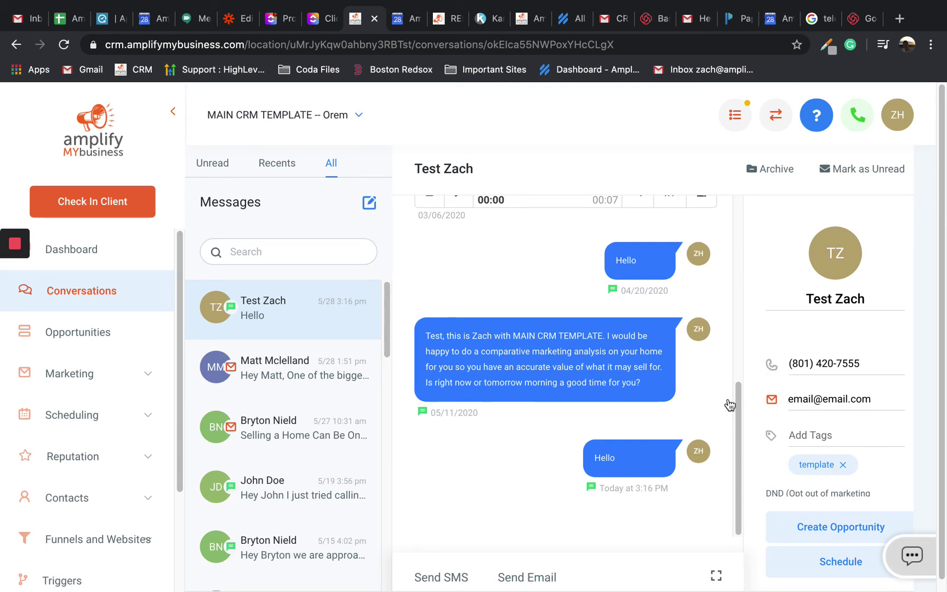
pyautogui.scroll(-1, 727, 404)
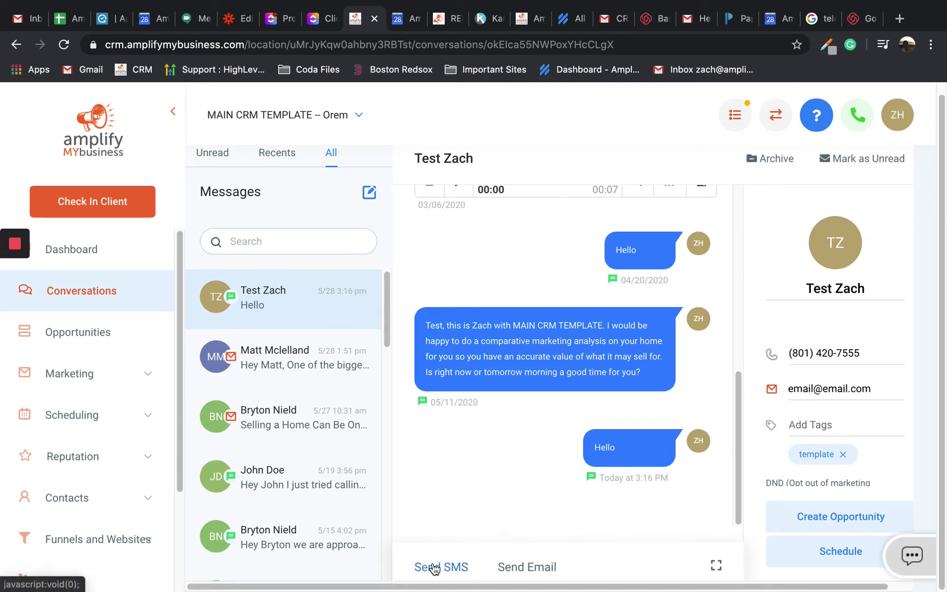
pyautogui.scroll(-2, 838, 329)
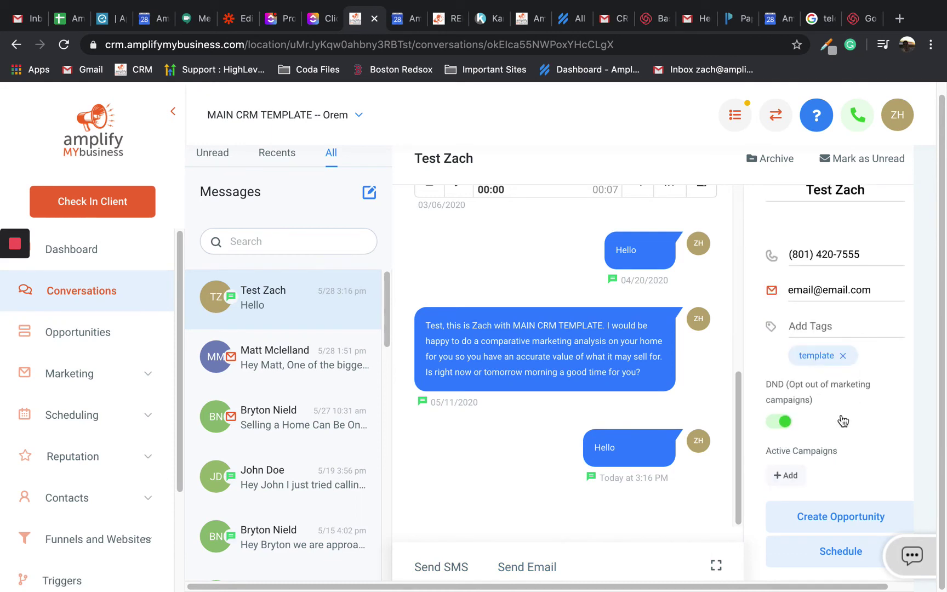
pyautogui.scroll(-1, 842, 420)
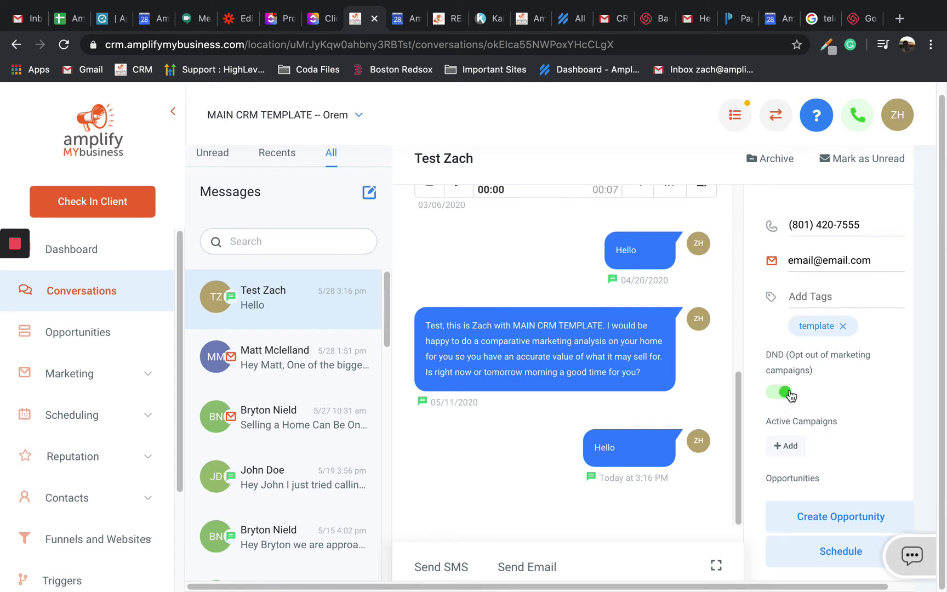
pyautogui.scroll(-3, 88, 307)
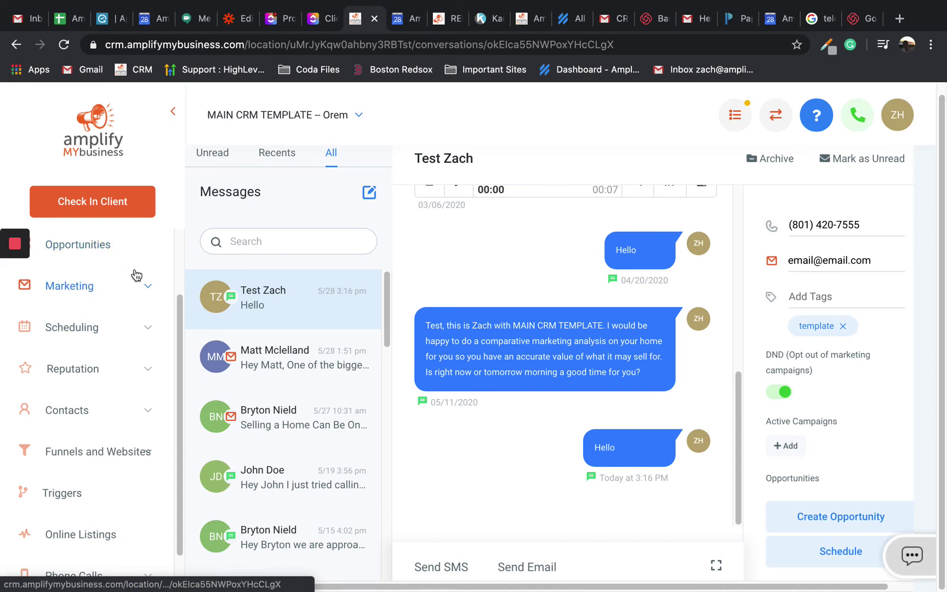
# Open Scheduling > Calendars to view Test Calendar's May 25–31 week, then collapse Scheduling
pyautogui.scroll(1, 112, 257)
pyautogui.click(92, 331)
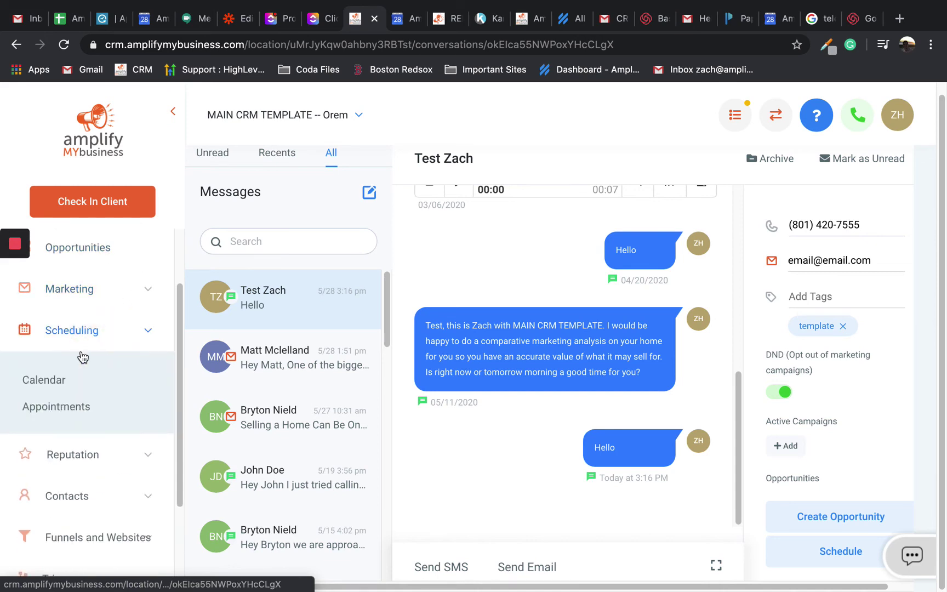
pyautogui.click(58, 380)
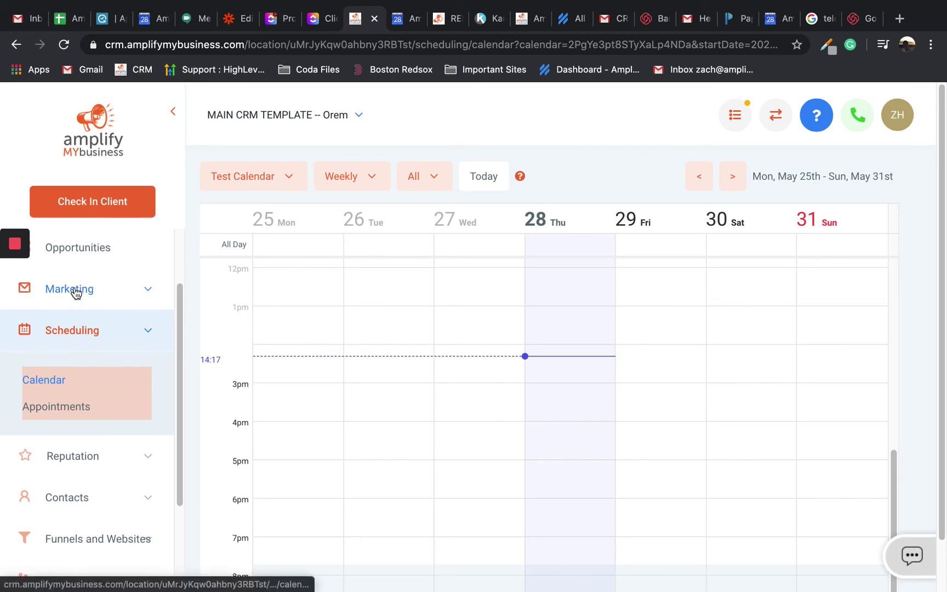
pyautogui.scroll(2, 75, 290)
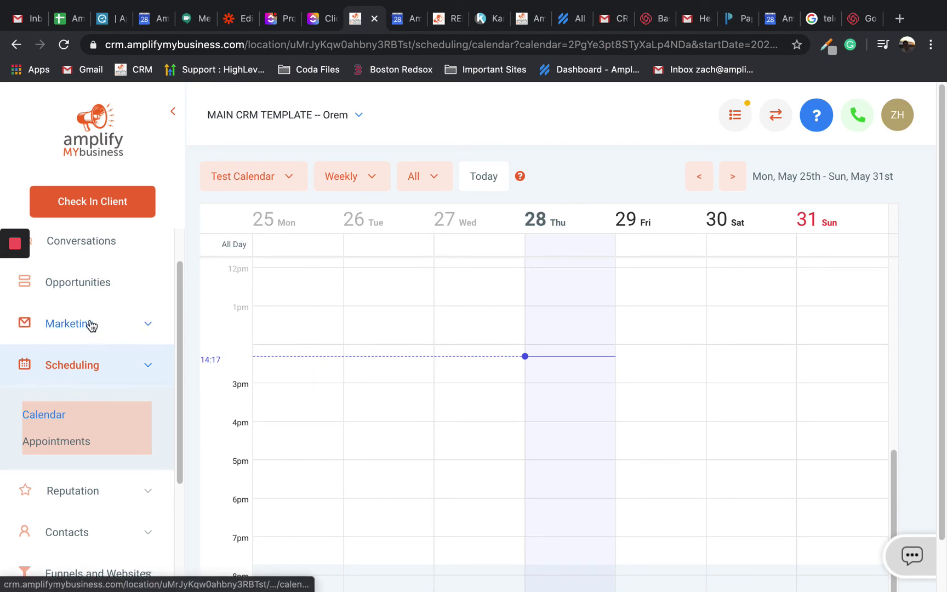
pyautogui.scroll(-1, 92, 325)
pyautogui.scroll(-1, 91, 324)
pyautogui.click(146, 337)
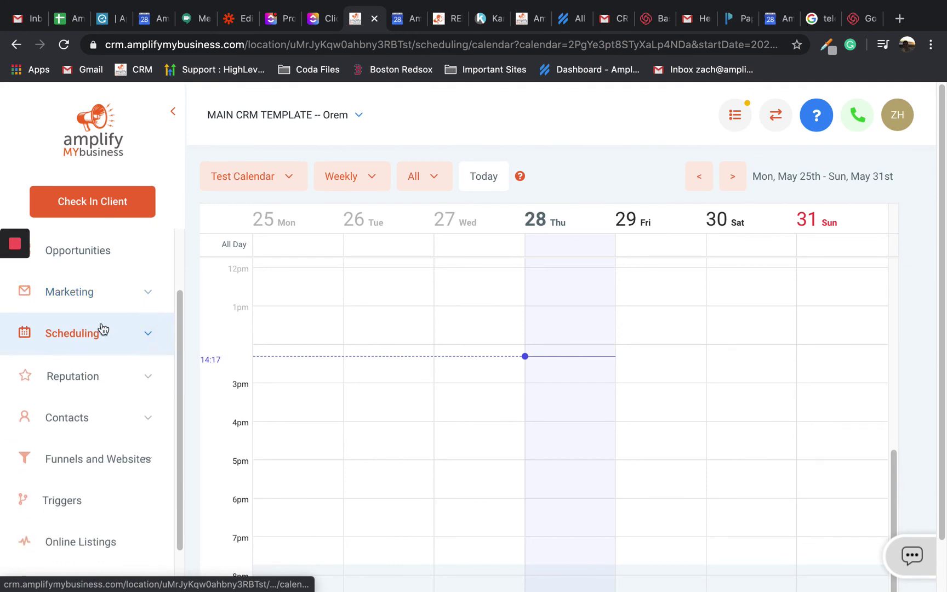
pyautogui.scroll(-1, 77, 356)
pyautogui.scroll(-1, 78, 380)
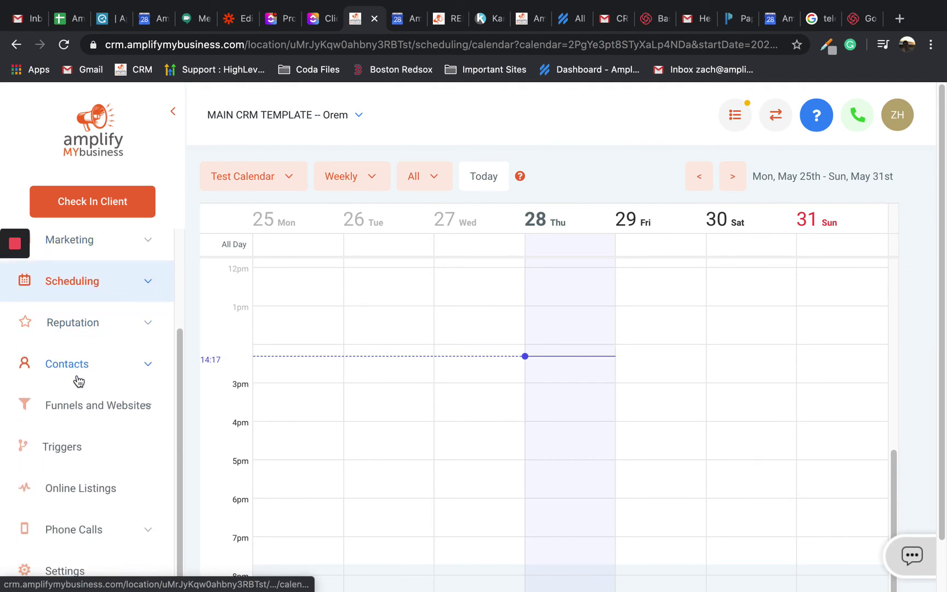
# Show the Triggers list with the Listing Pipeline folder collapsed, then expand the Contacts menu
pyautogui.click(100, 442)
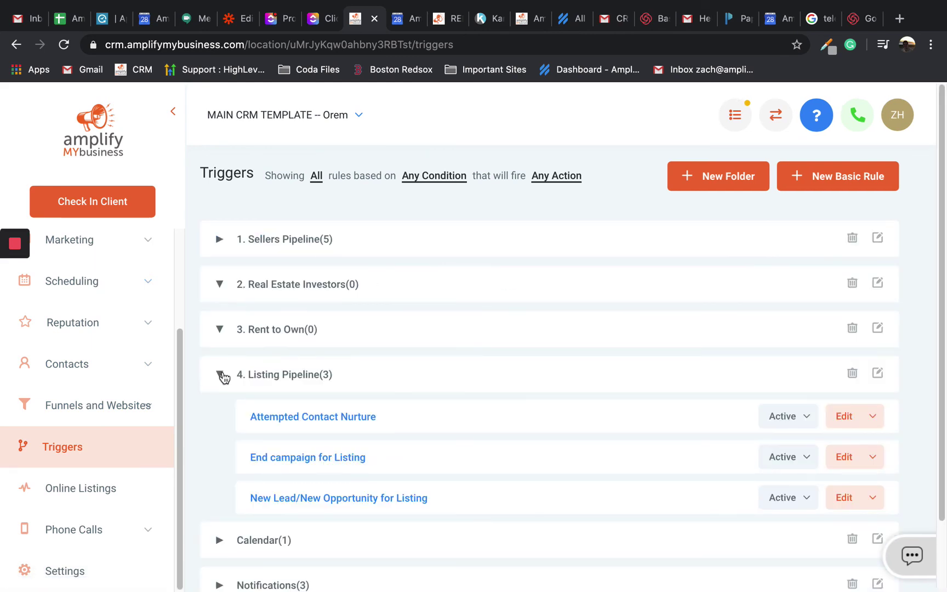
pyautogui.click(221, 375)
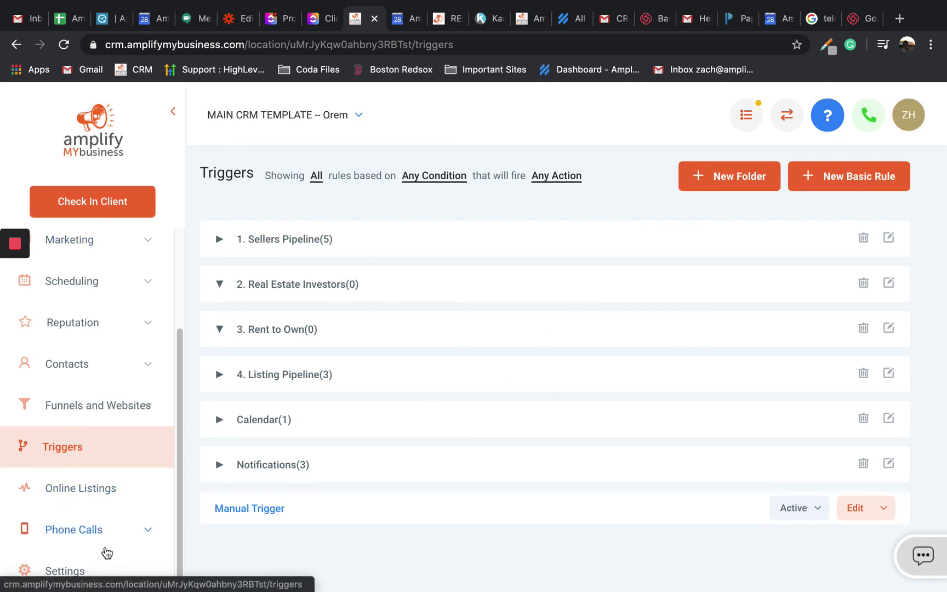
pyautogui.scroll(5, 108, 552)
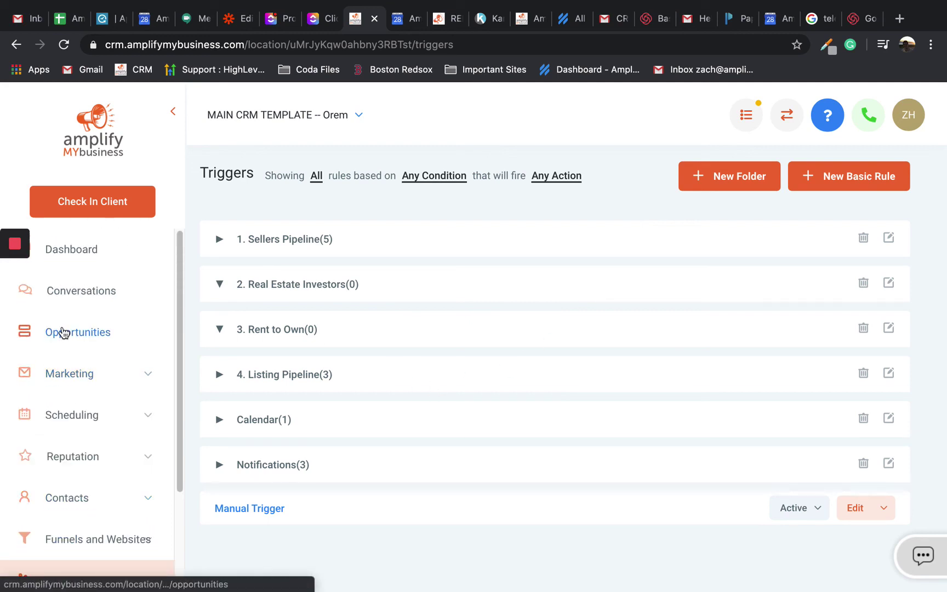
pyautogui.click(92, 498)
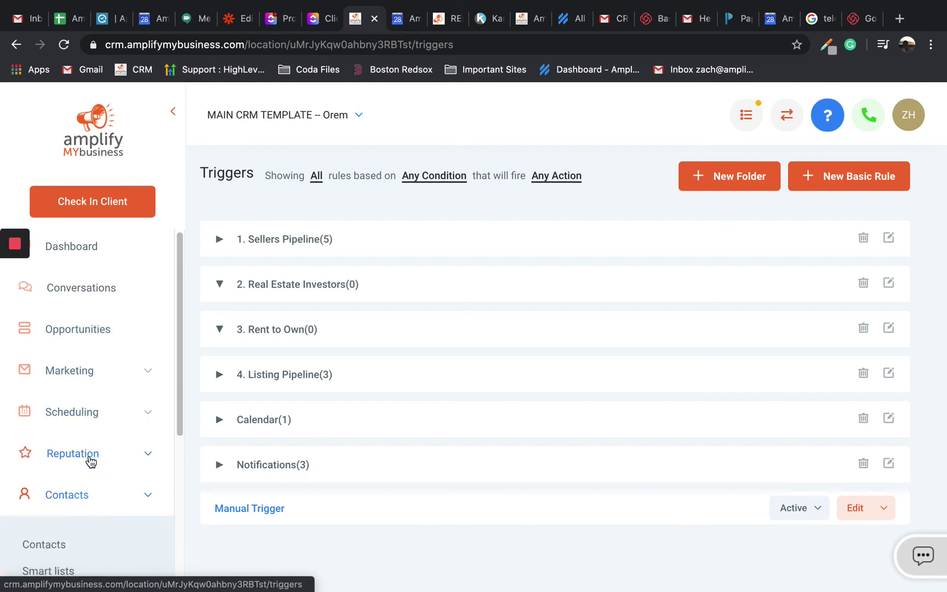
pyautogui.scroll(-3, 91, 462)
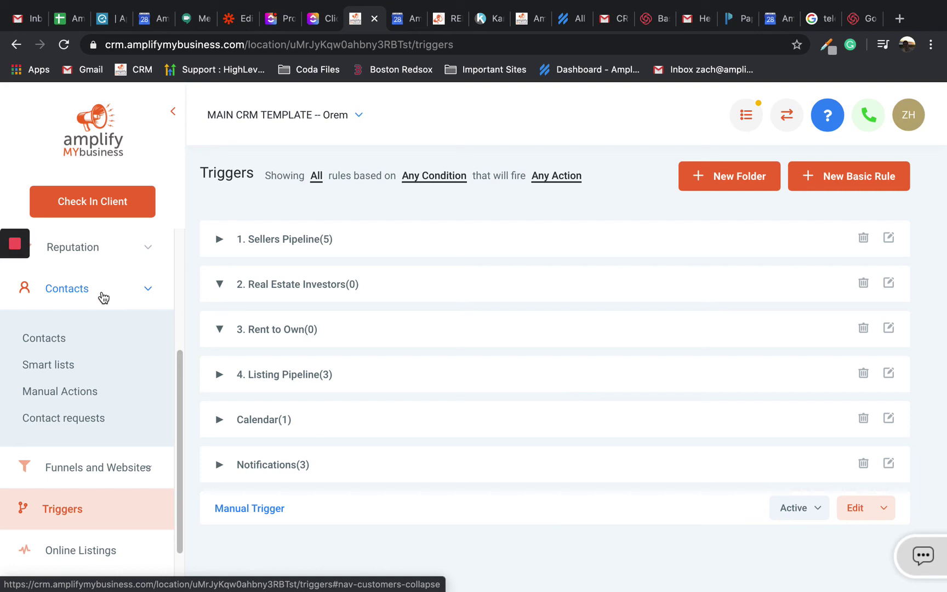
# Open the smart list of all 46 contacts, browse the Add Filter fields, then close filters and collapse Contacts
pyautogui.click(57, 372)
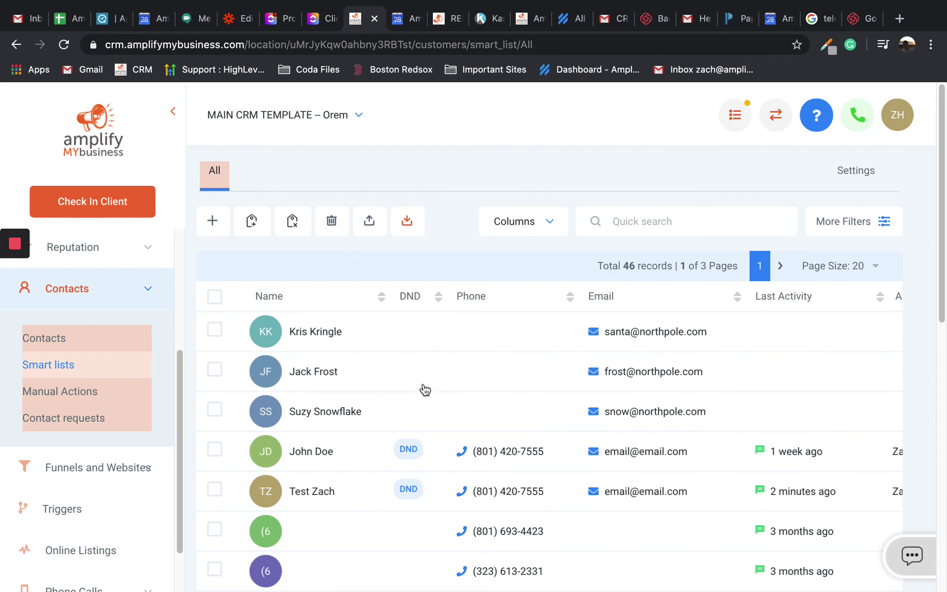
pyautogui.hscroll(5, 424, 389)
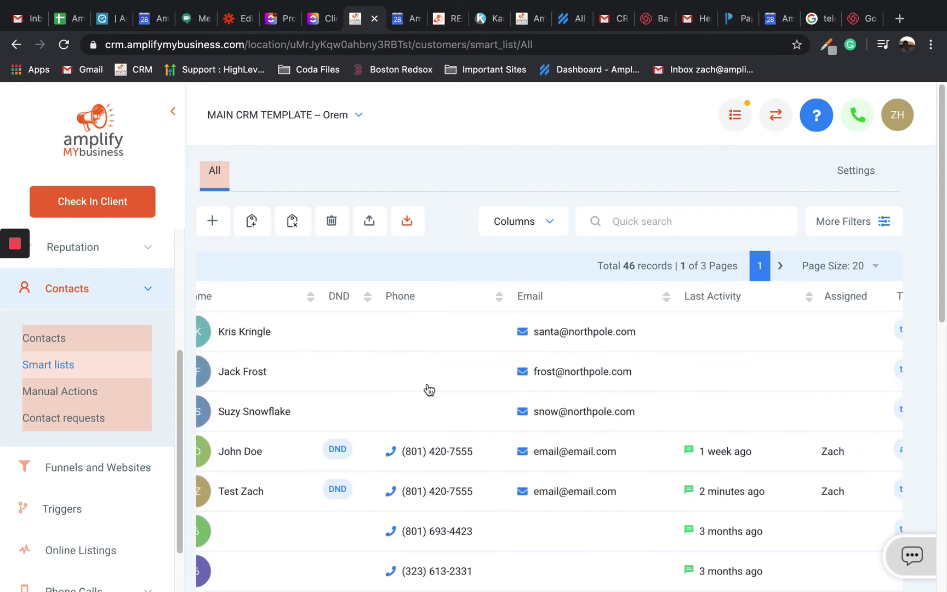
pyautogui.click(886, 224)
pyautogui.click(789, 314)
pyautogui.scroll(-10, 764, 417)
pyautogui.scroll(10, 763, 418)
pyautogui.click(884, 222)
pyautogui.click(149, 288)
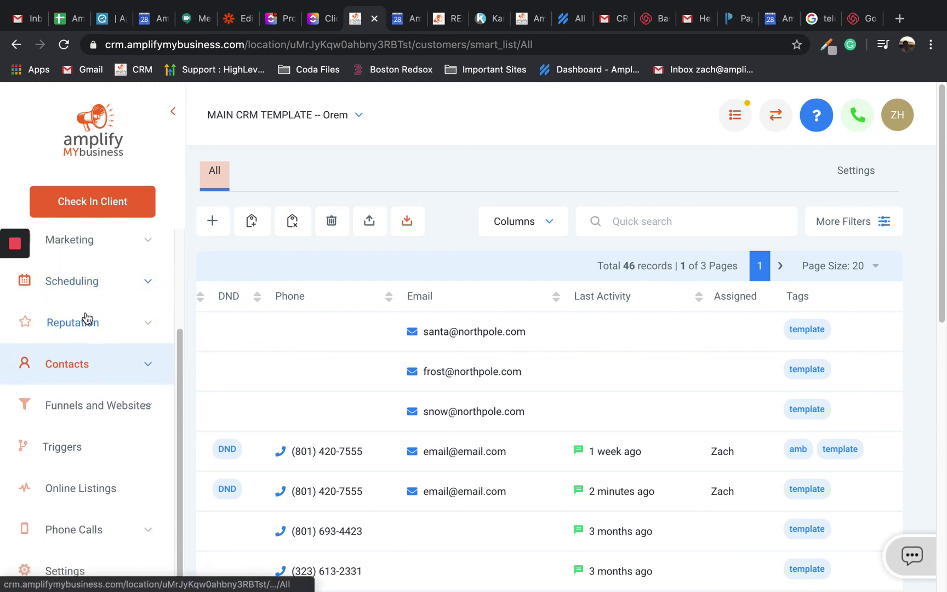
pyautogui.scroll(3, 109, 553)
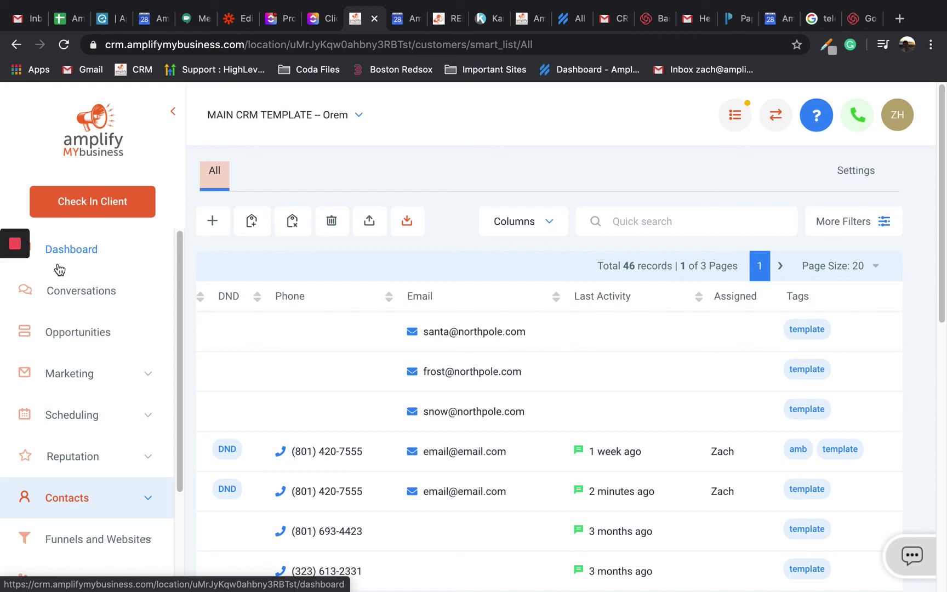
# Open the empty Bulk Requests list under Marketing and start a new bulk request
pyautogui.click(92, 378)
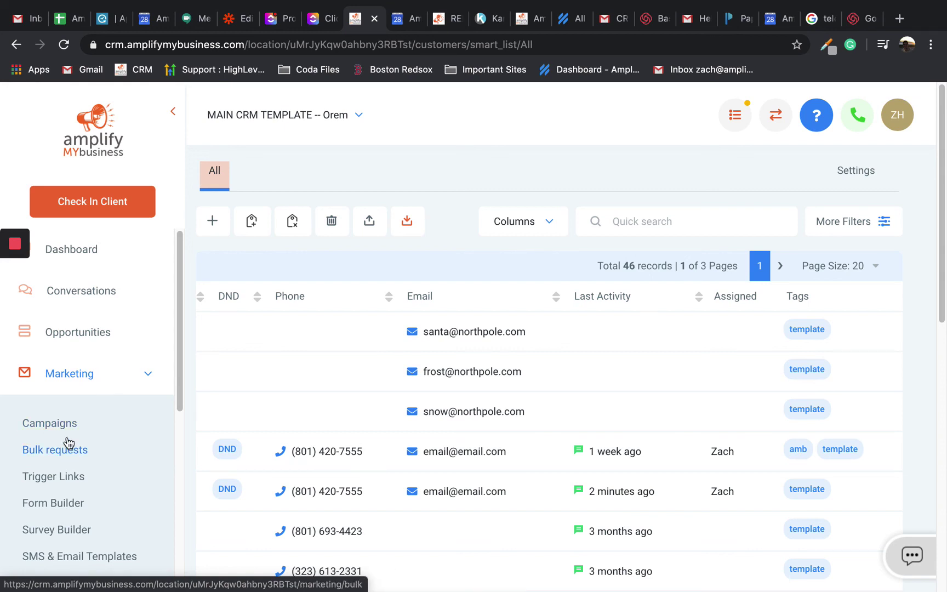
pyautogui.click(75, 457)
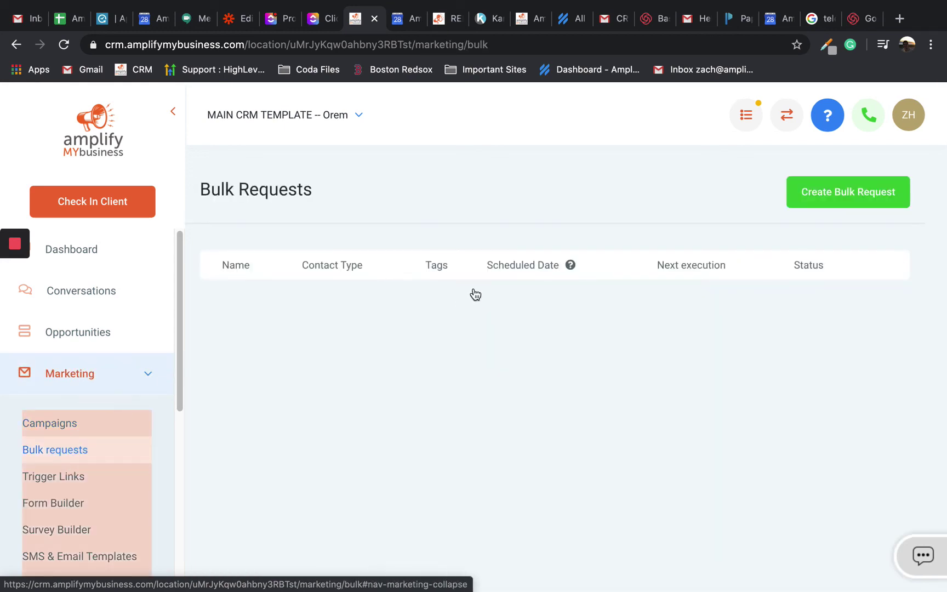
pyautogui.click(880, 195)
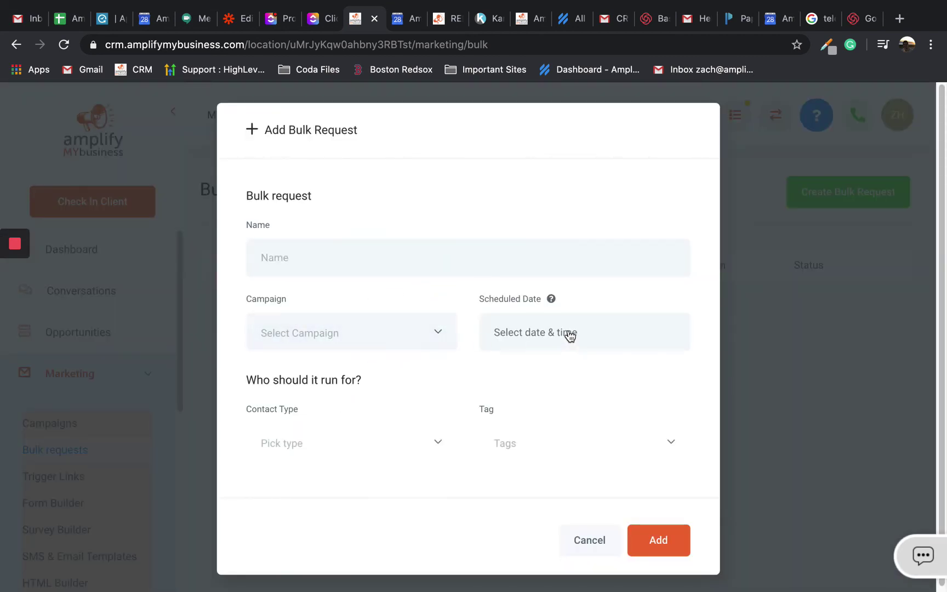
# Review the Contact Type choices, cancel the unsaved request, and collapse Marketing
pyautogui.click(315, 445)
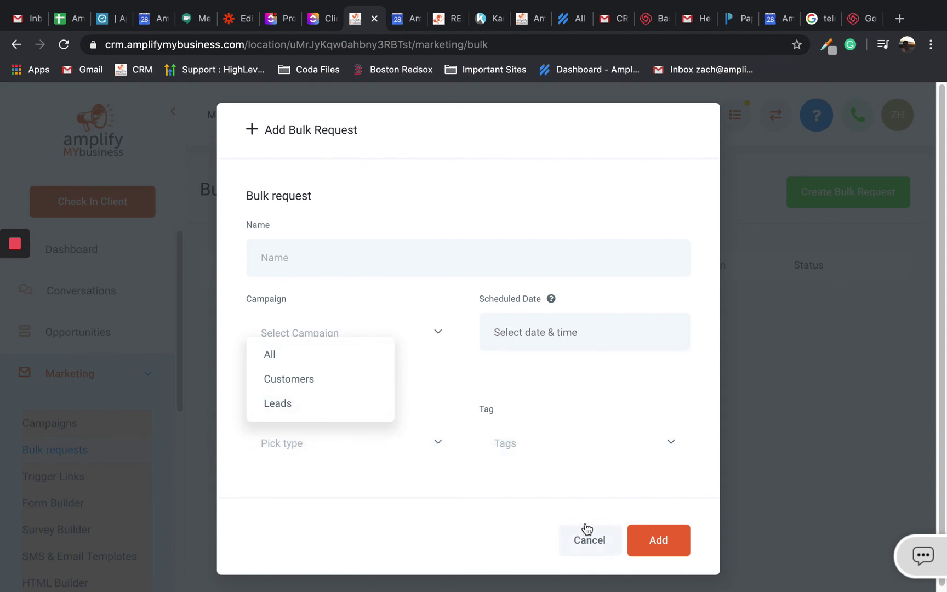
pyautogui.click(585, 544)
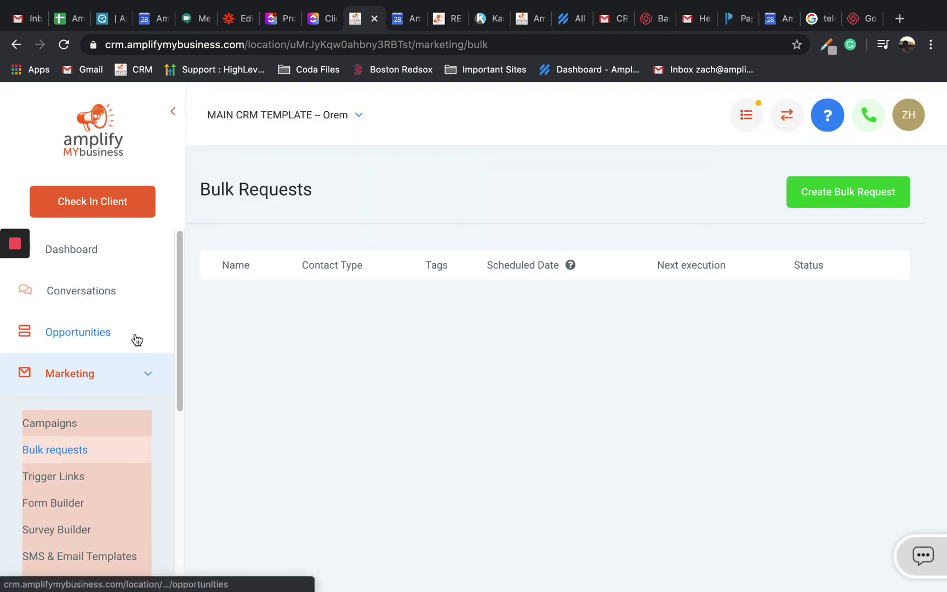
pyautogui.click(153, 374)
pyautogui.scroll(-4, 118, 378)
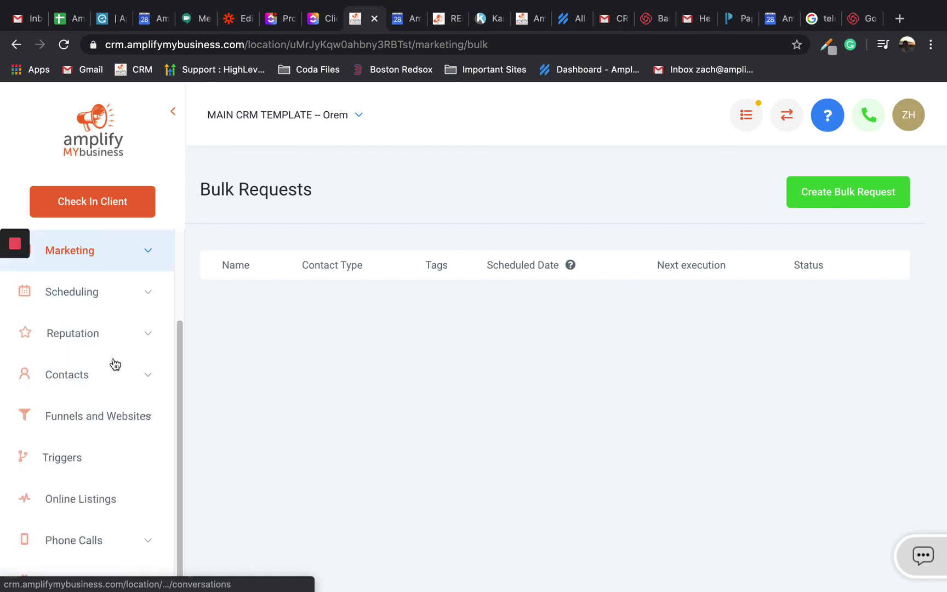
pyautogui.scroll(3, 64, 323)
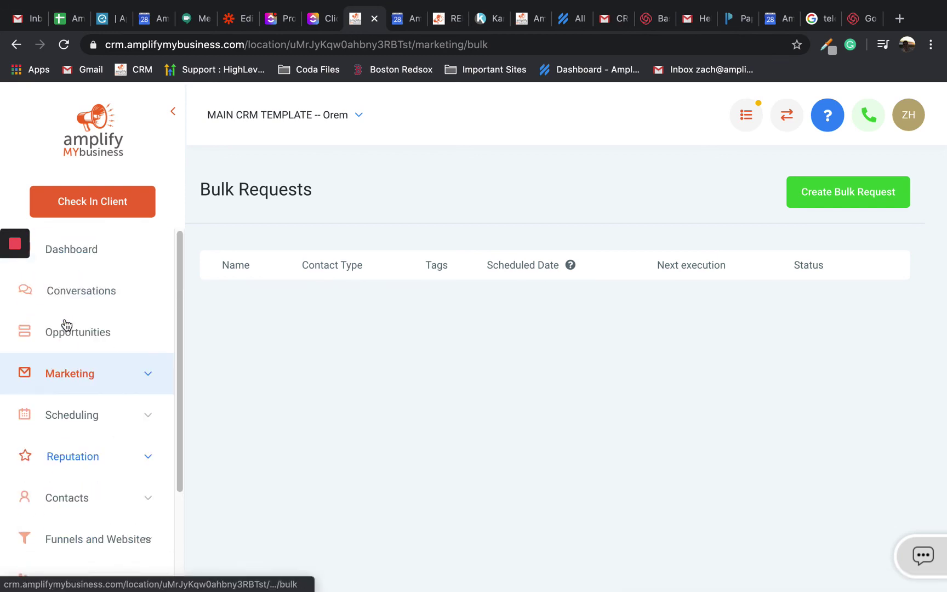